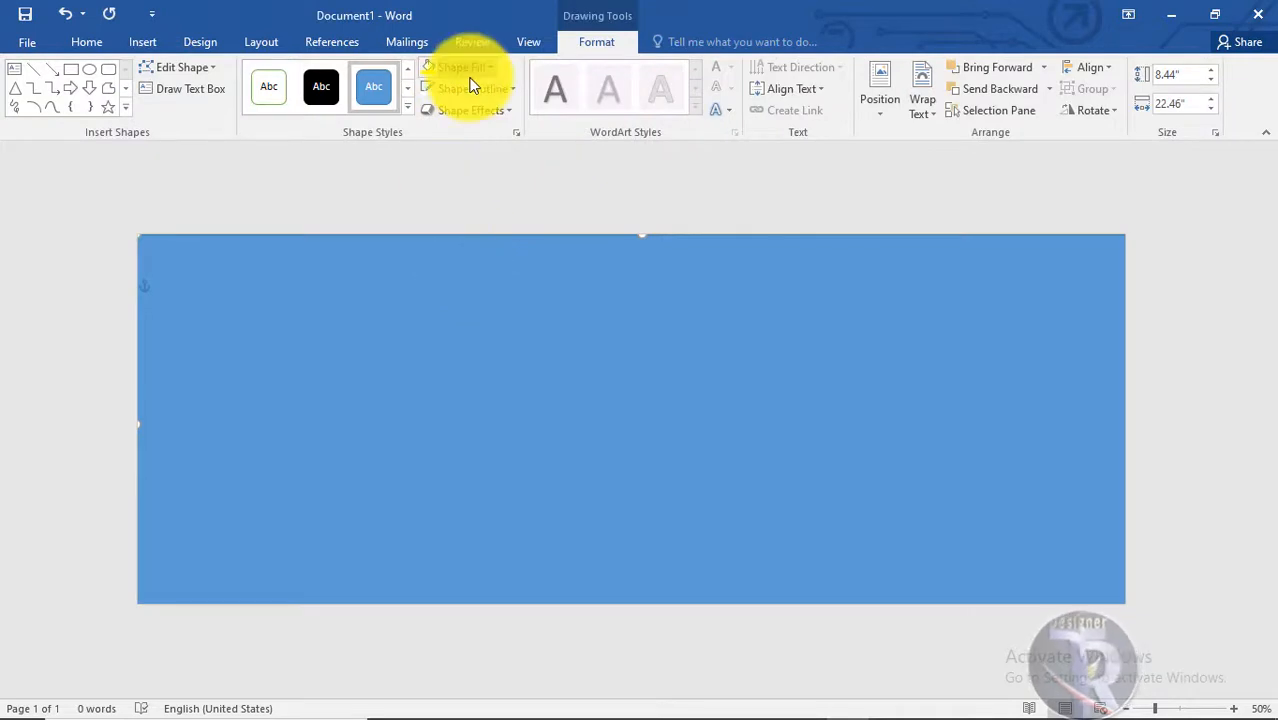
Fill the large background rectangle with standard dark red and remove its outline
click(466, 67)
click(428, 212)
click(475, 88)
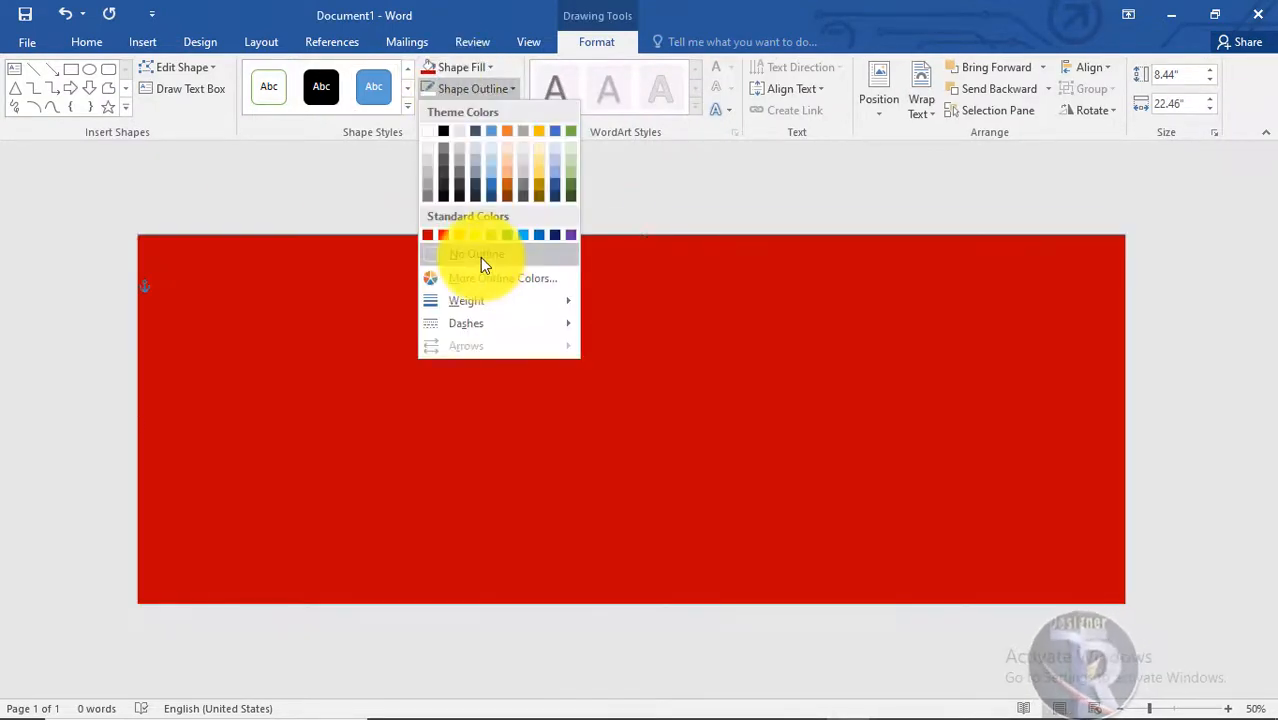
click(480, 257)
Draw a rectangle about 13.6 by 4.44 inches in the banner's lower-left corner and delete its upper-right edit point
click(72, 69)
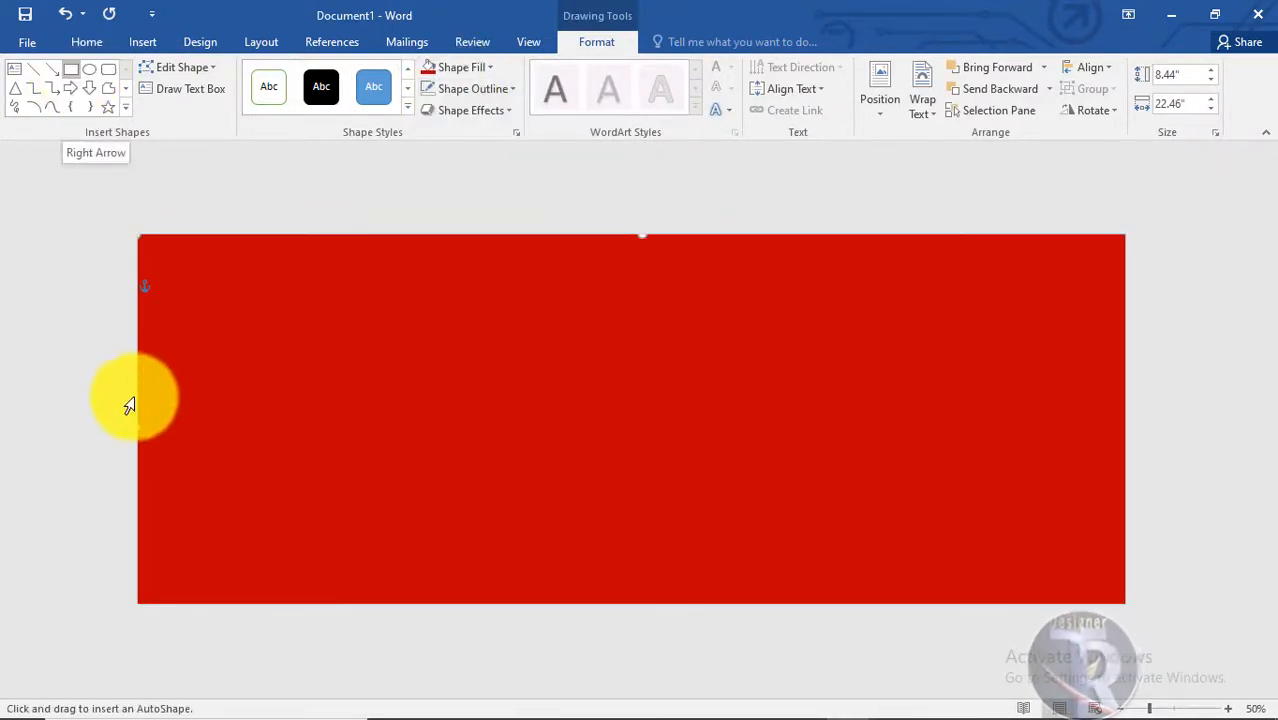
drag(138, 403, 749, 602)
right_click(464, 488)
click(514, 266)
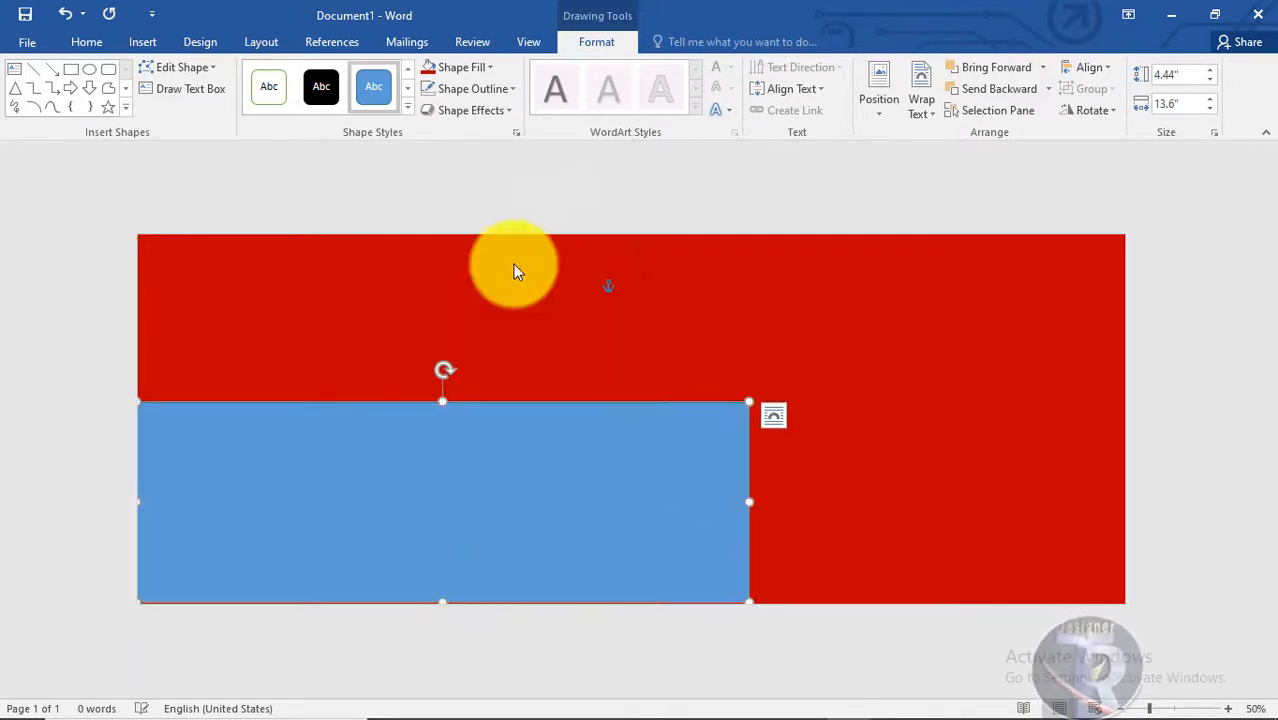
right_click(748, 403)
click(776, 438)
Bend the blue triangle's slanted edge into a convex curve by adjusting the handles of its end points
click(143, 403)
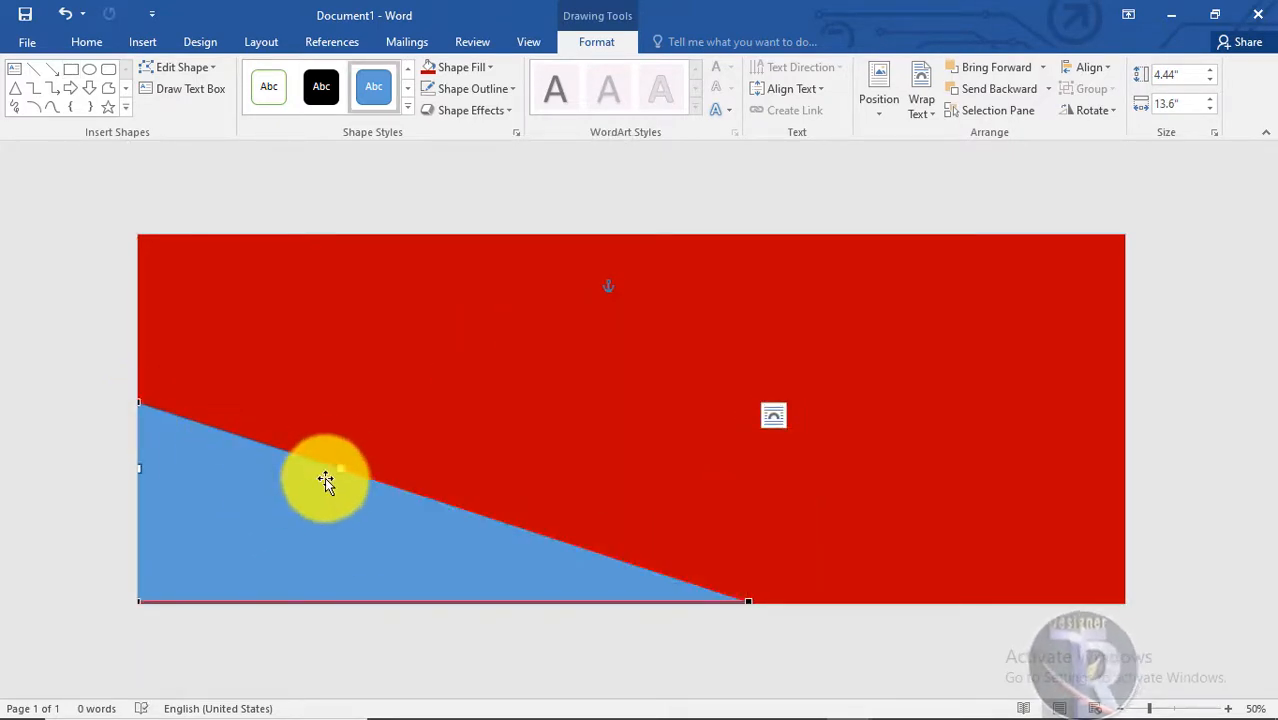
drag(426, 424, 451, 419)
click(748, 601)
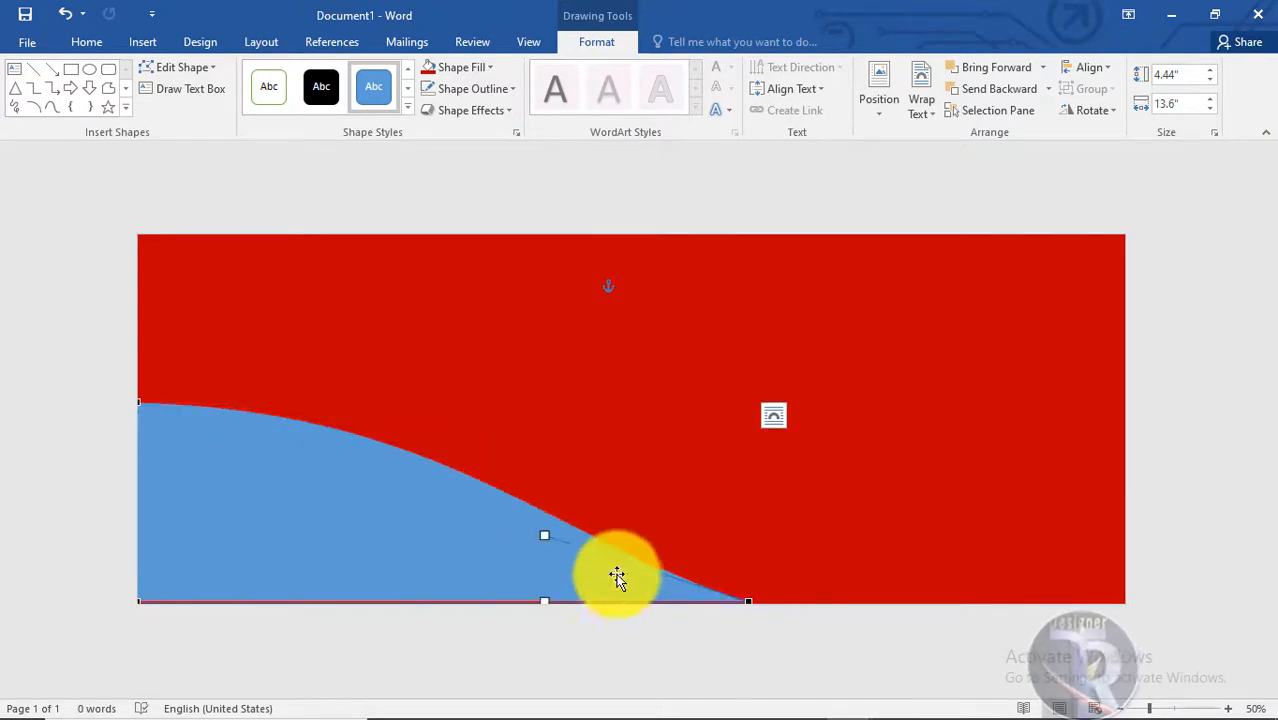
drag(599, 496, 599, 496)
Lower the curved blue shape past the banner's bottom edge and resize it to about 14.79 by 4.9 inches
drag(353, 488, 339, 546)
drag(753, 561, 802, 552)
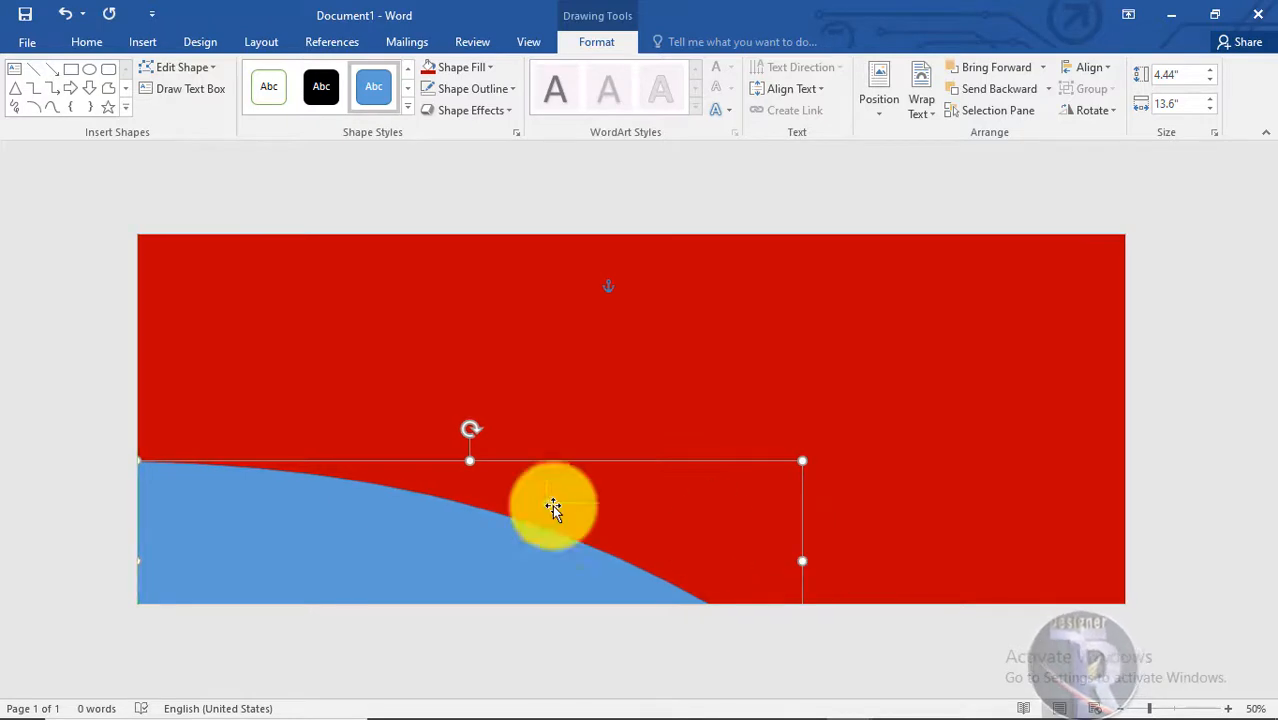
drag(468, 463, 470, 440)
Fill the curved shape with yellow and place a duplicate of it slightly higher
click(462, 67)
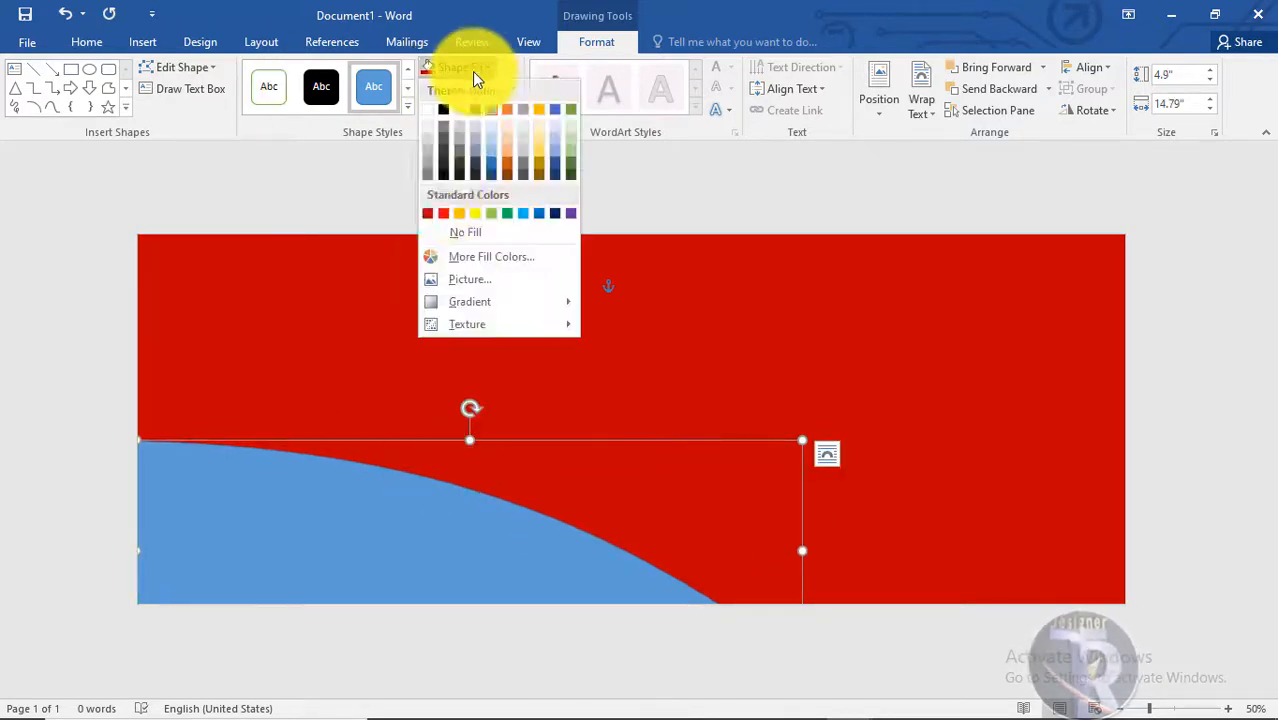
click(474, 213)
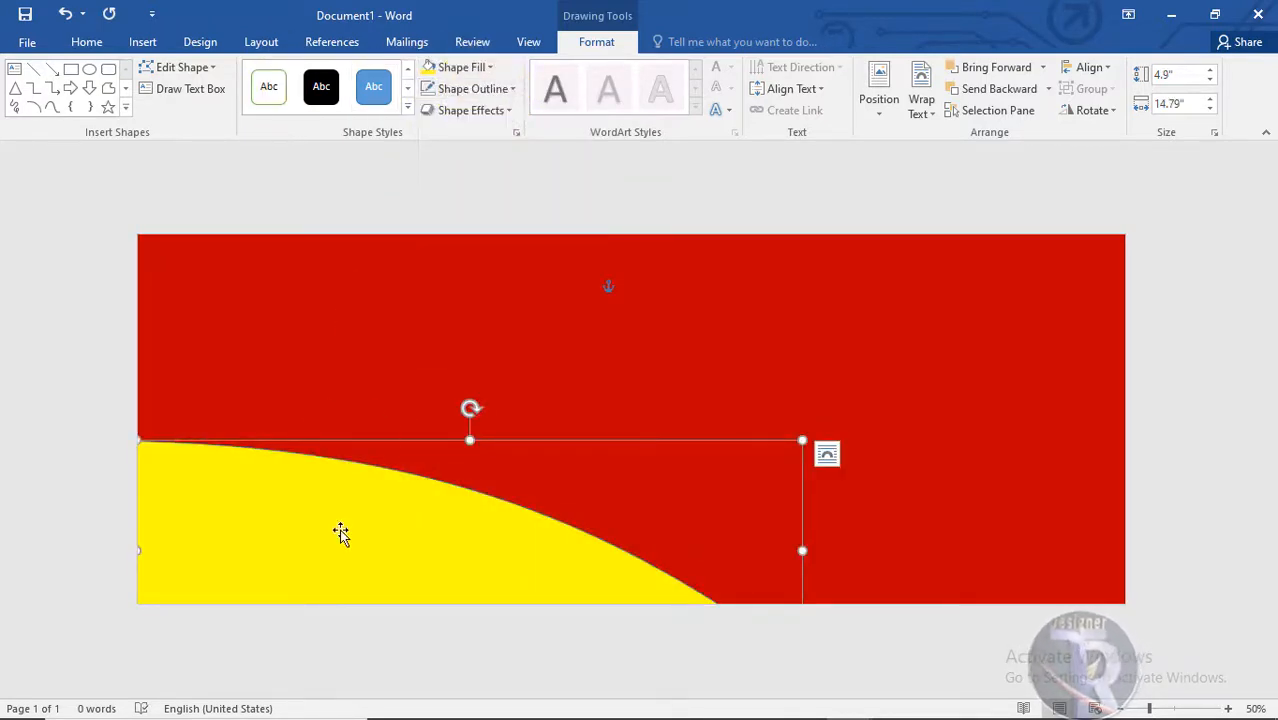
drag(313, 557, 289, 483)
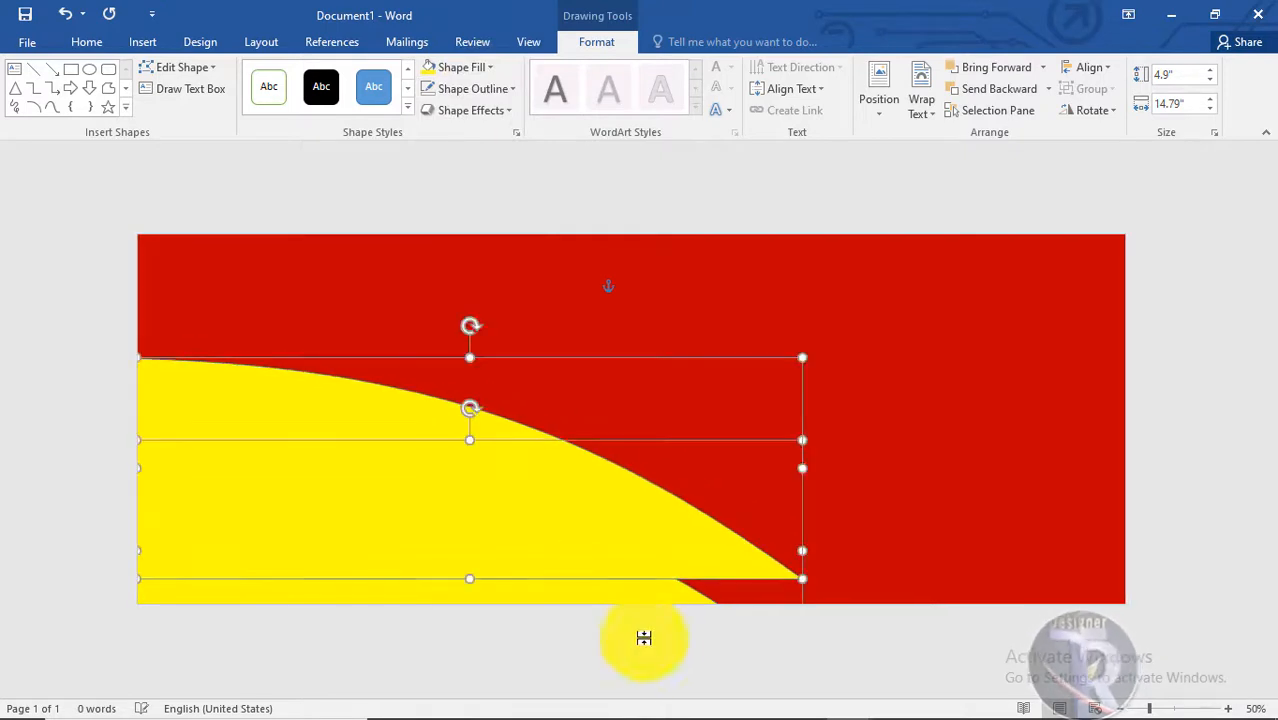
Send the upper yellow copy backward behind the original and fill it black
click(680, 517)
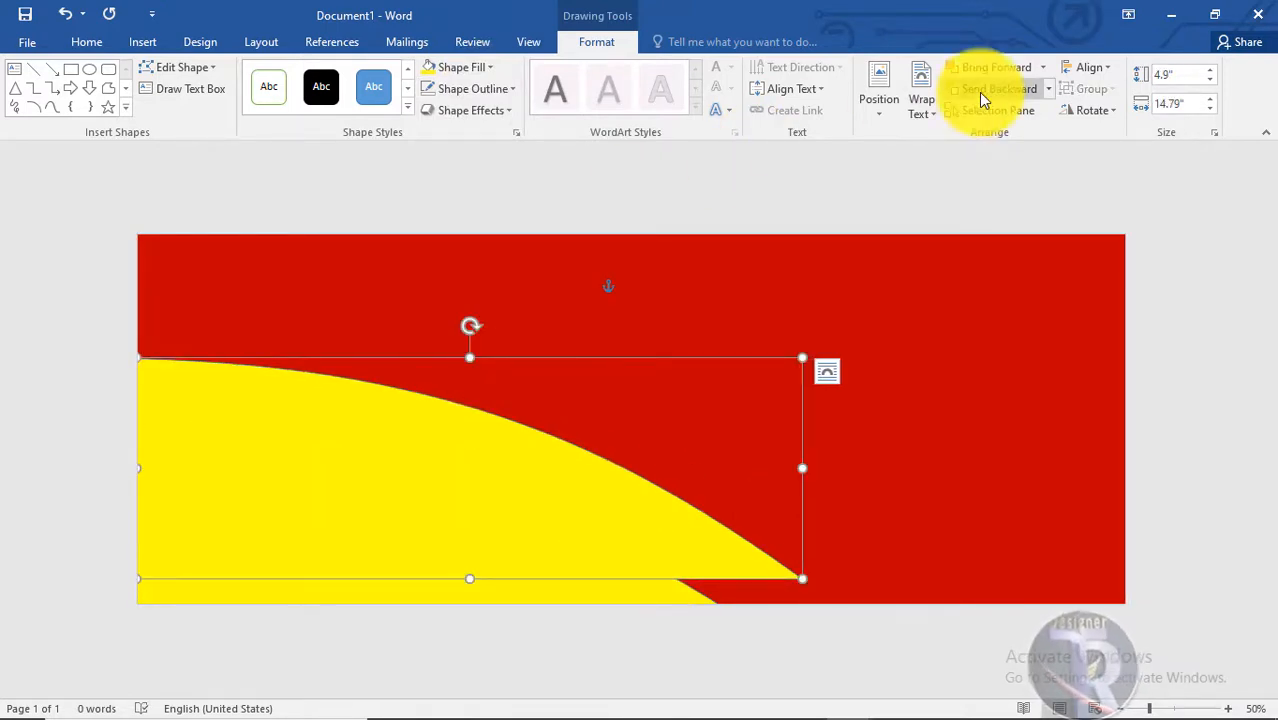
click(981, 91)
click(488, 66)
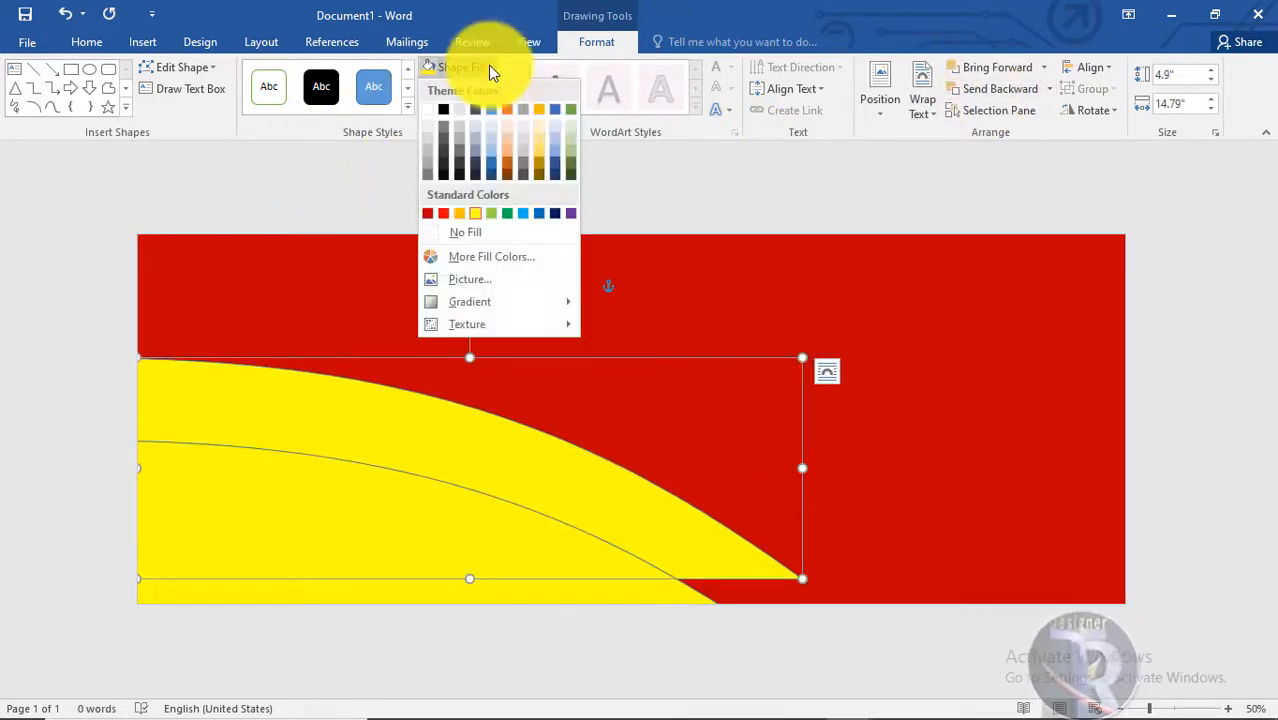
click(448, 112)
Lower and enlarge the black curve to about 15.13 by 5.04 inches, and shift the yellow curve to leave a narrow black band
drag(509, 405, 505, 485)
drag(785, 401, 800, 393)
click(435, 519)
drag(368, 487, 369, 485)
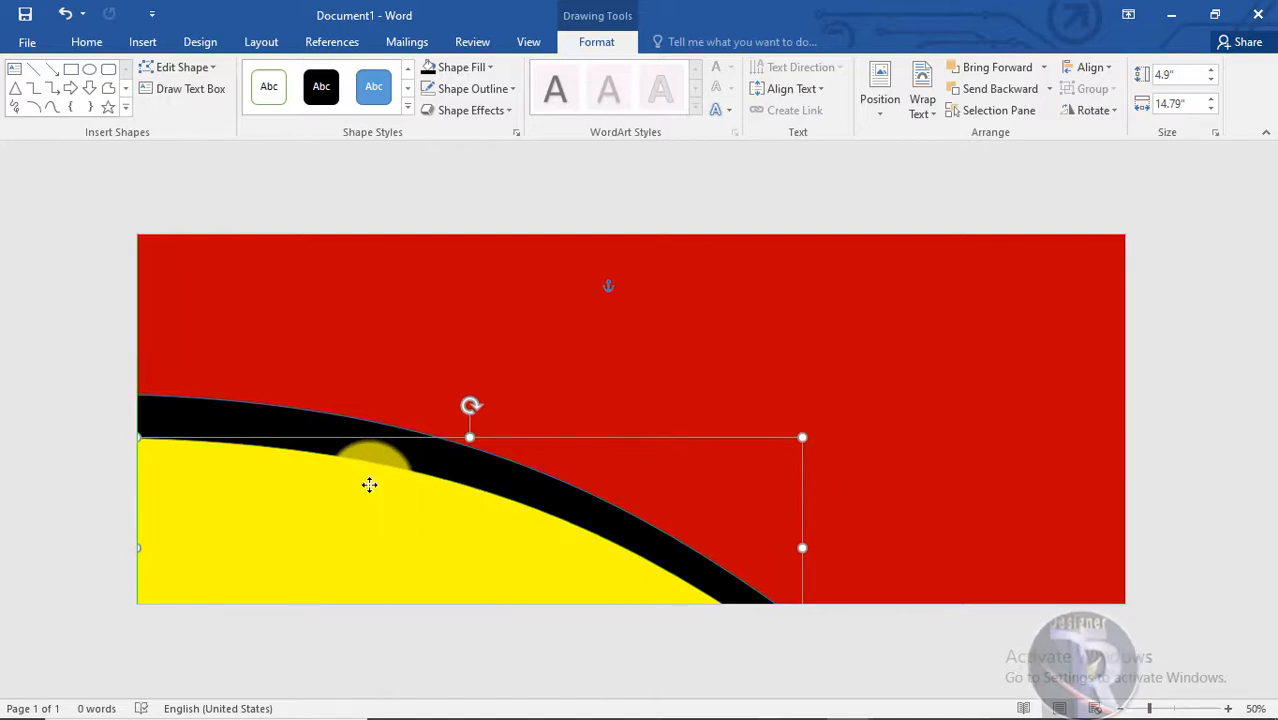
click(303, 428)
drag(240, 462, 237, 454)
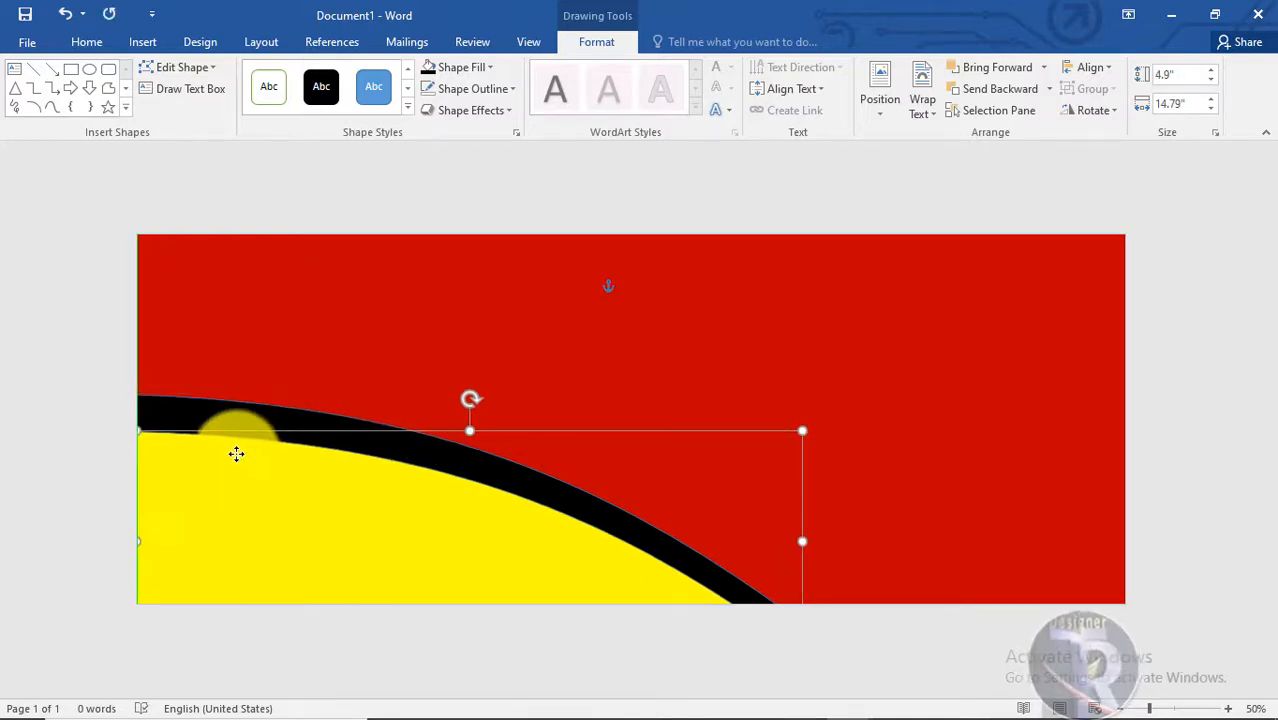
drag(474, 397, 467, 397)
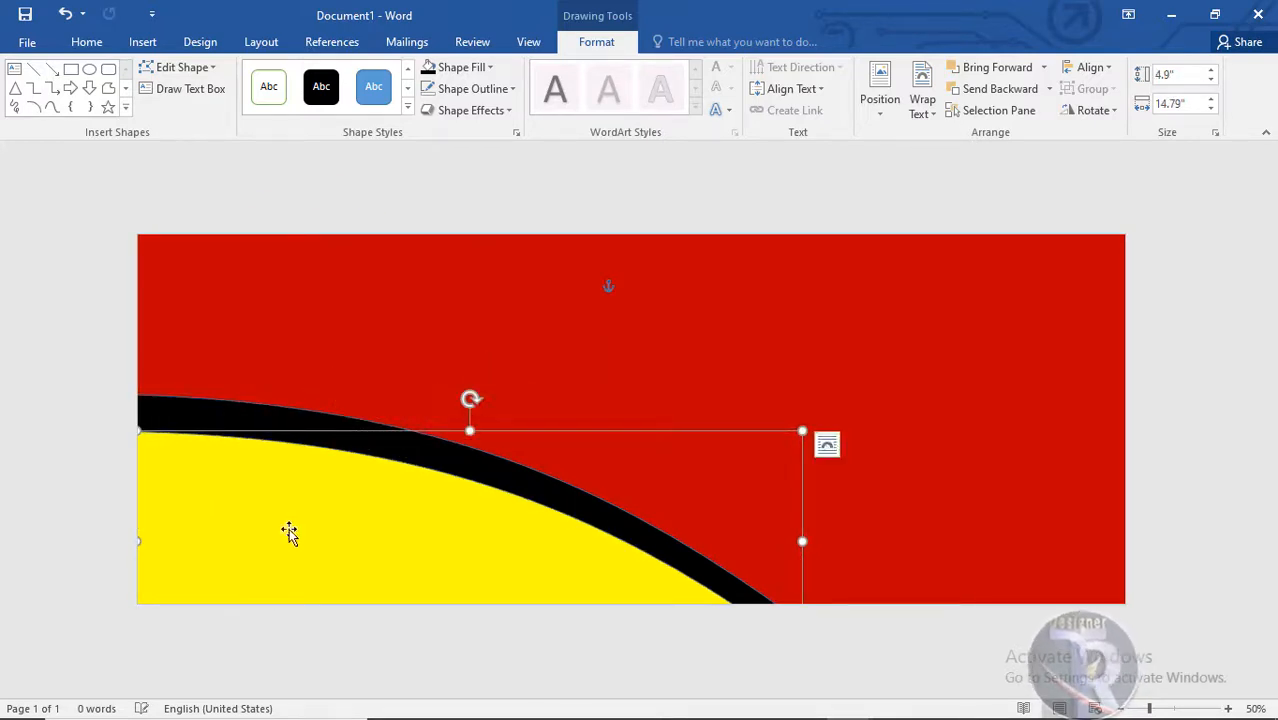
drag(288, 532, 277, 521)
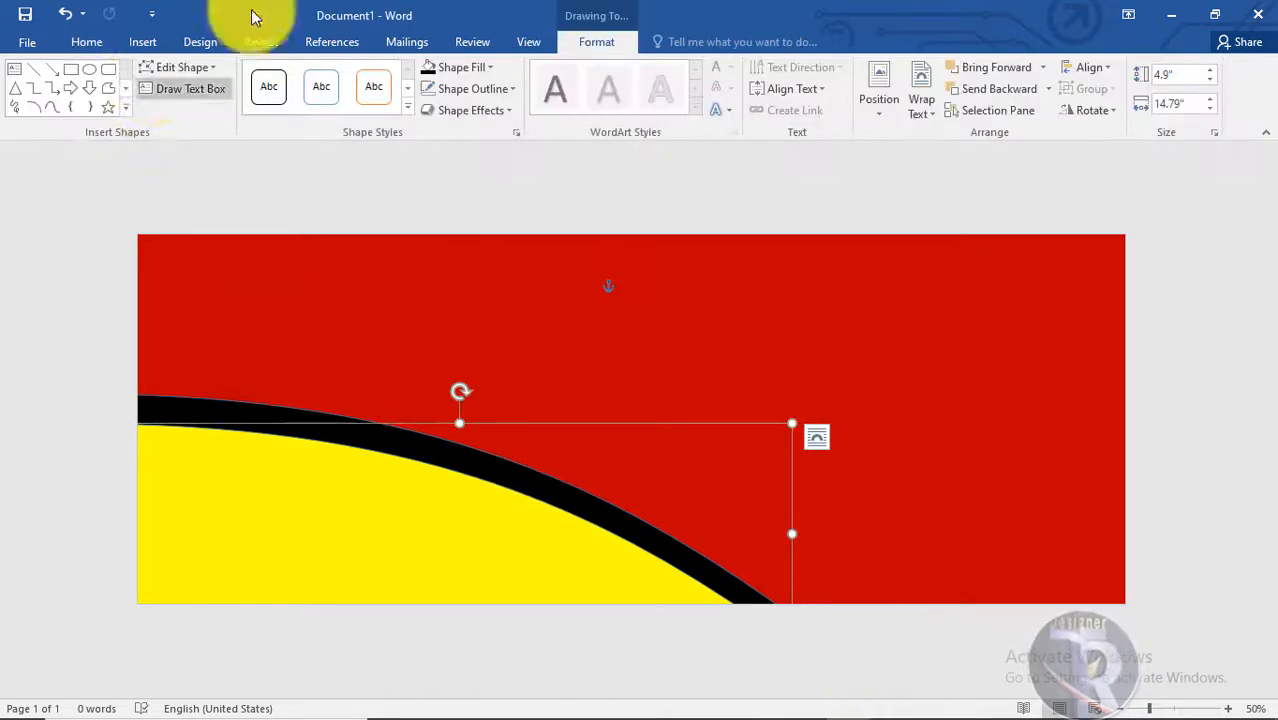
Give the yellow curved shape a white outline with a 4½ pt weight
click(491, 88)
click(425, 130)
click(474, 91)
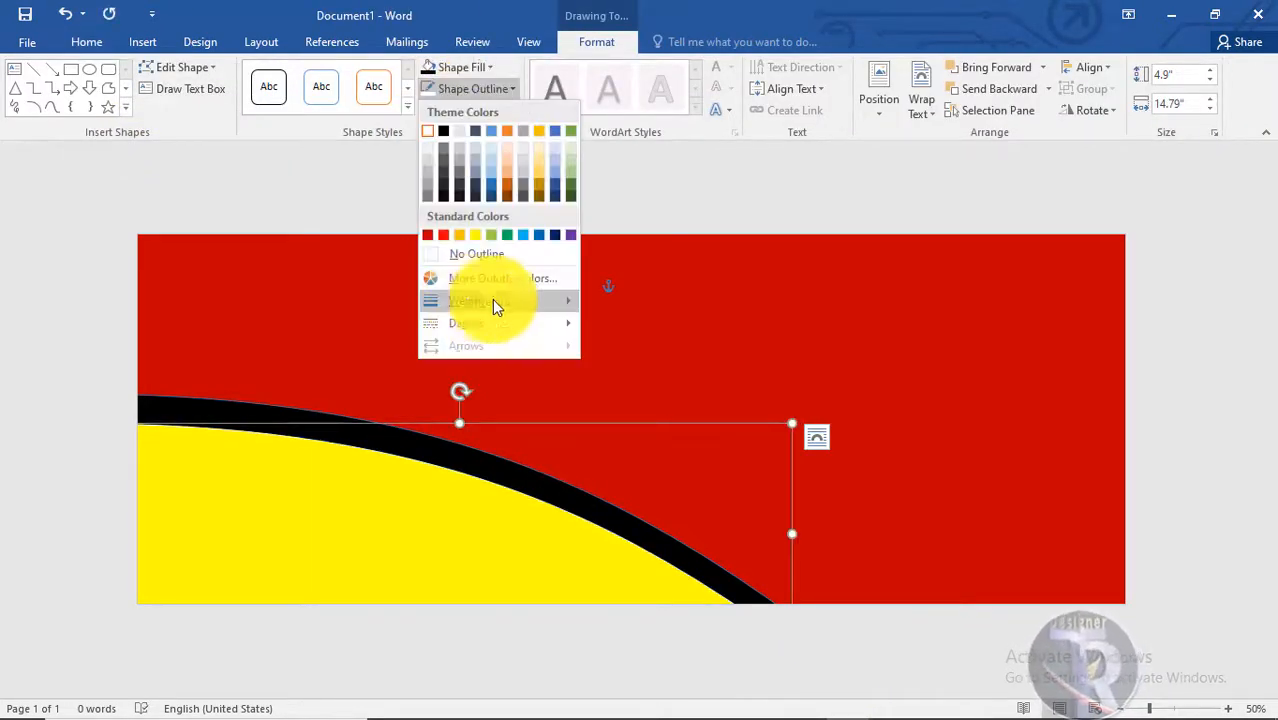
mouse_move(492, 300)
click(657, 449)
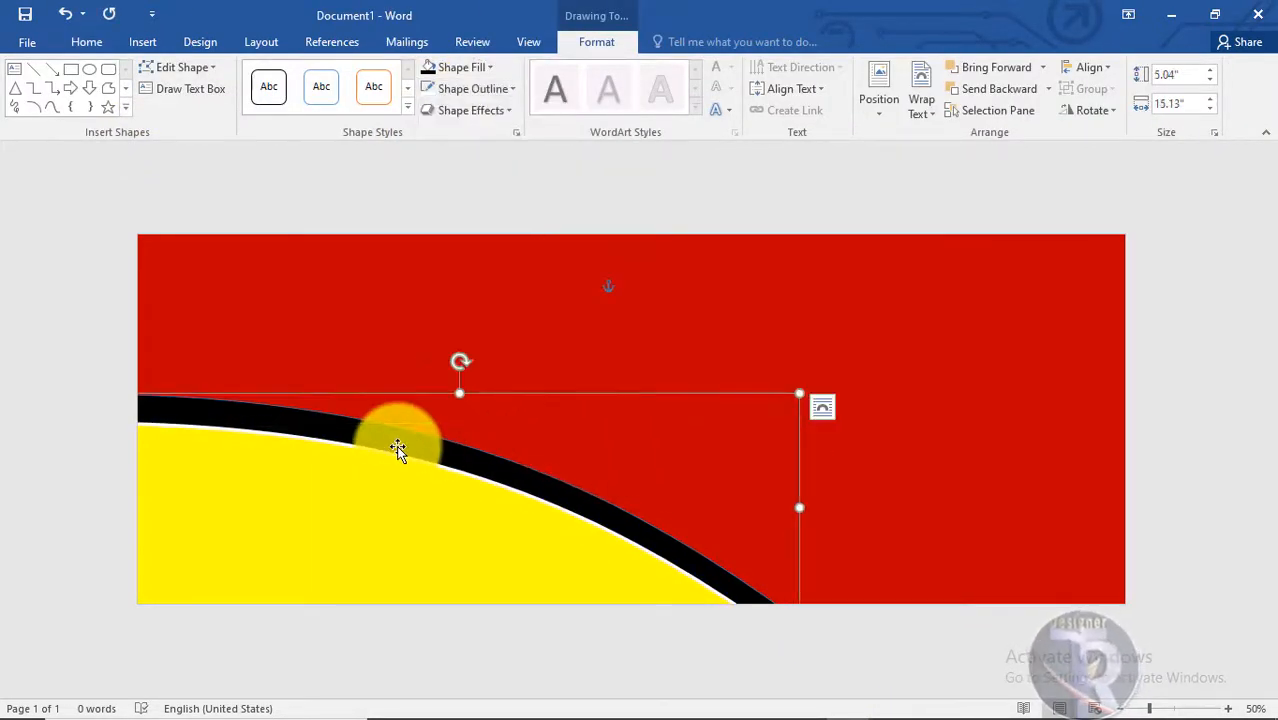
Give the black curved shape a white outline with a 4½ pt weight
click(435, 86)
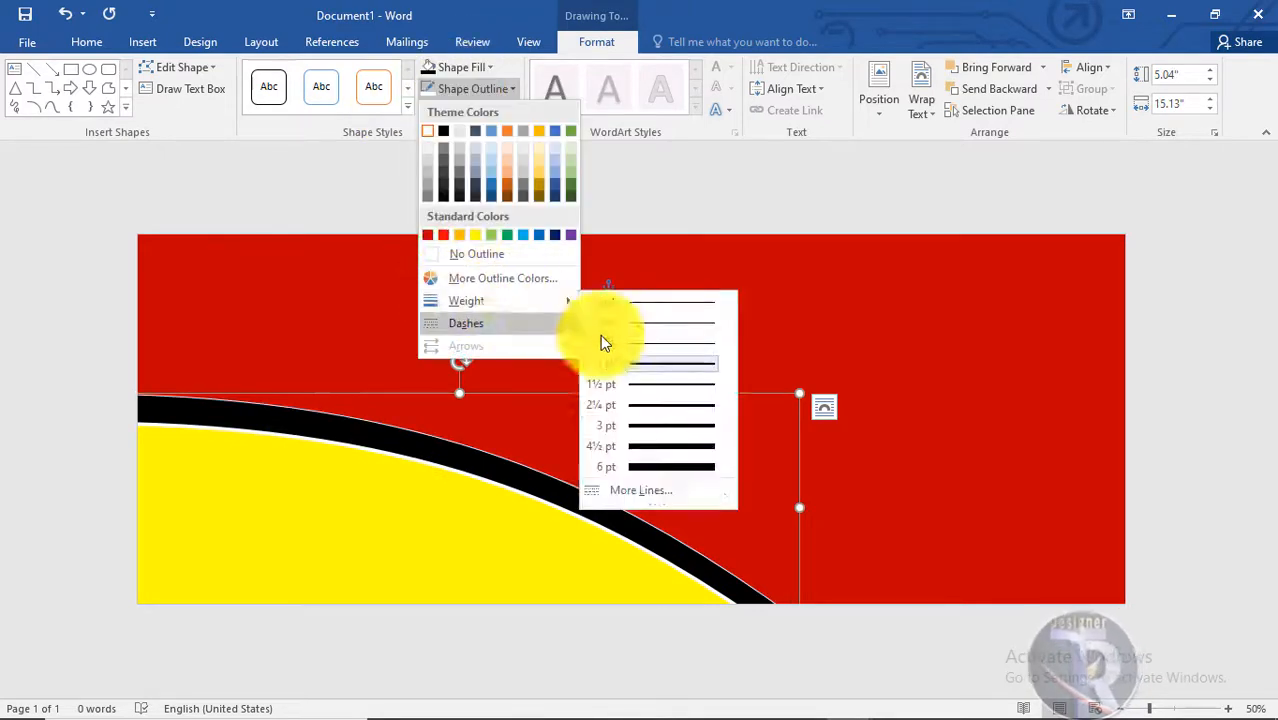
mouse_move(456, 296)
click(657, 443)
click(964, 472)
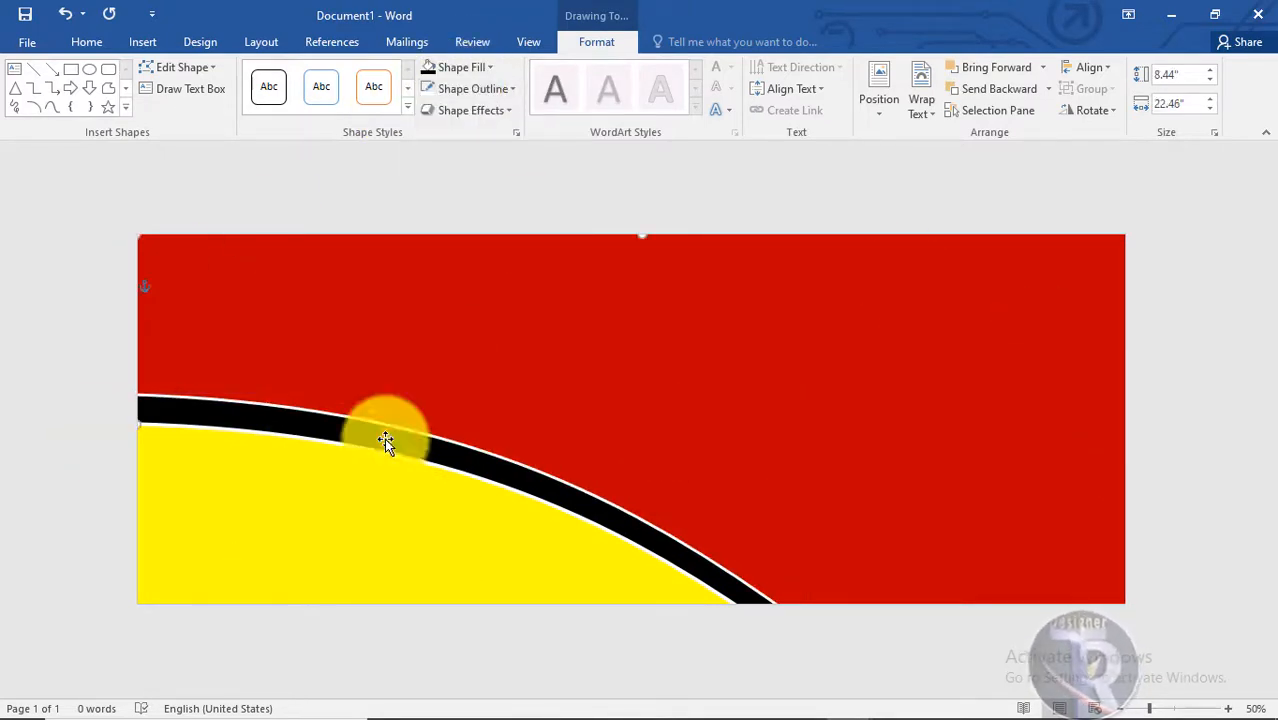
Insert the picture "burger" from the desktop and set its text wrapping to In Front of Text
click(126, 42)
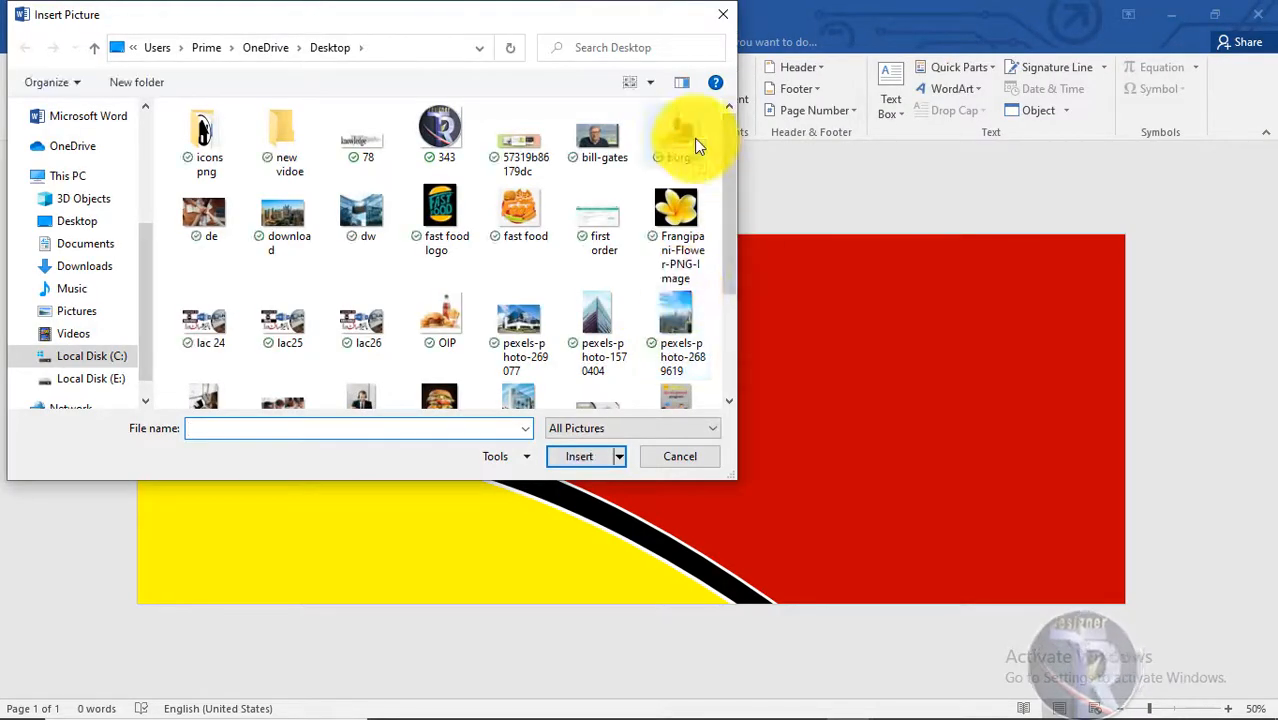
double_click(694, 138)
click(872, 108)
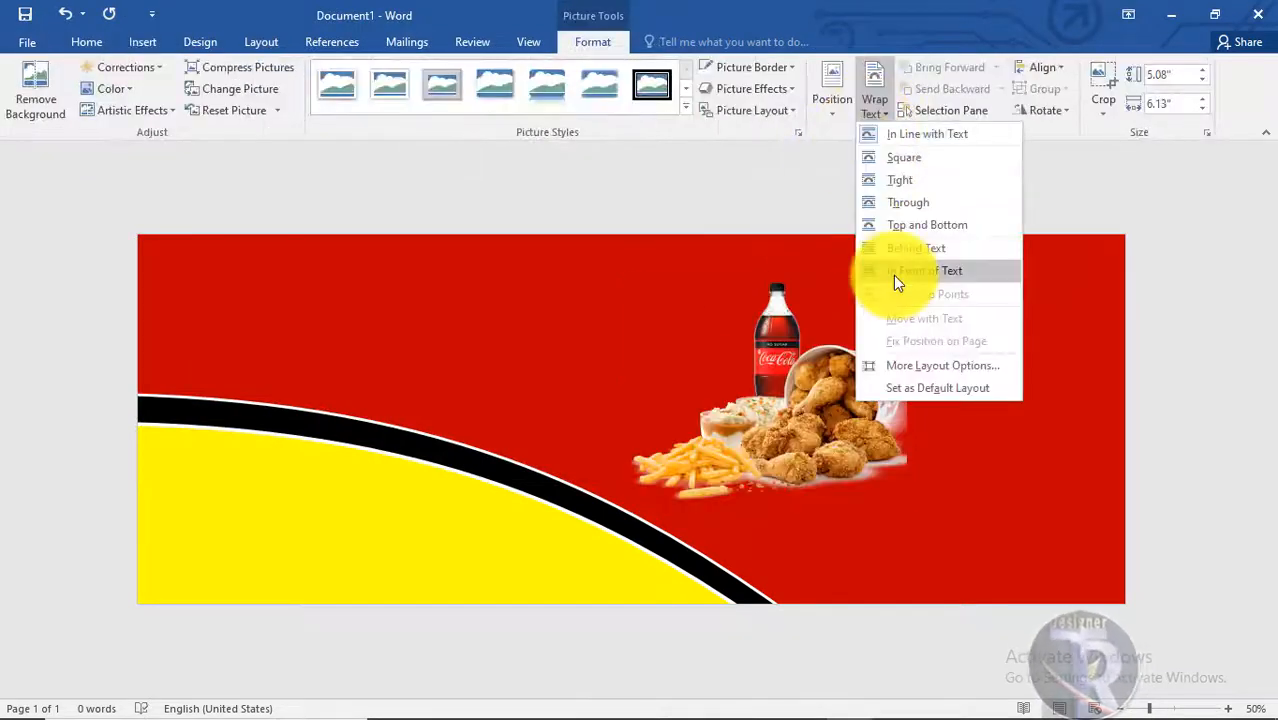
click(893, 274)
Move the food picture to the banner's lower-right area and enlarge it to about 8.65 by 7.18 inches
drag(808, 420, 932, 497)
drag(1021, 355, 1090, 279)
drag(1026, 412, 1004, 422)
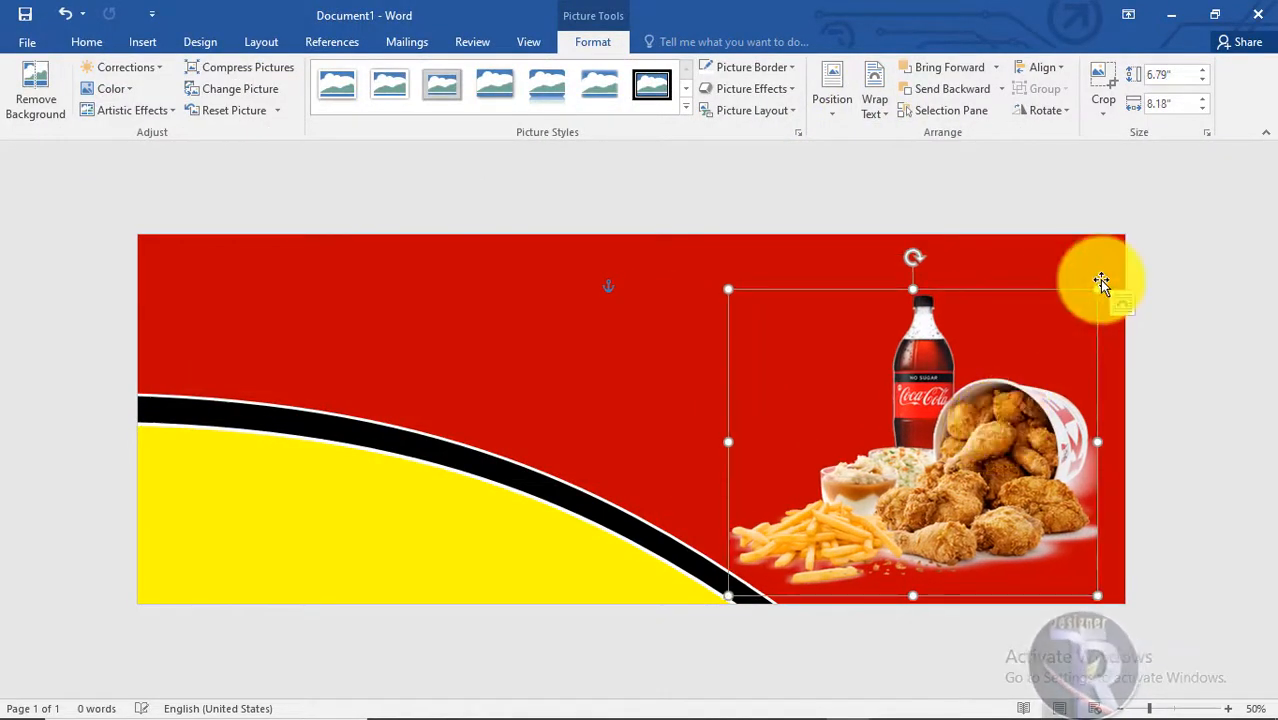
drag(1107, 287, 1122, 272)
mouse_move(998, 385)
mouse_down()
mouse_move(936, 388)
mouse_move(1006, 386)
mouse_up()
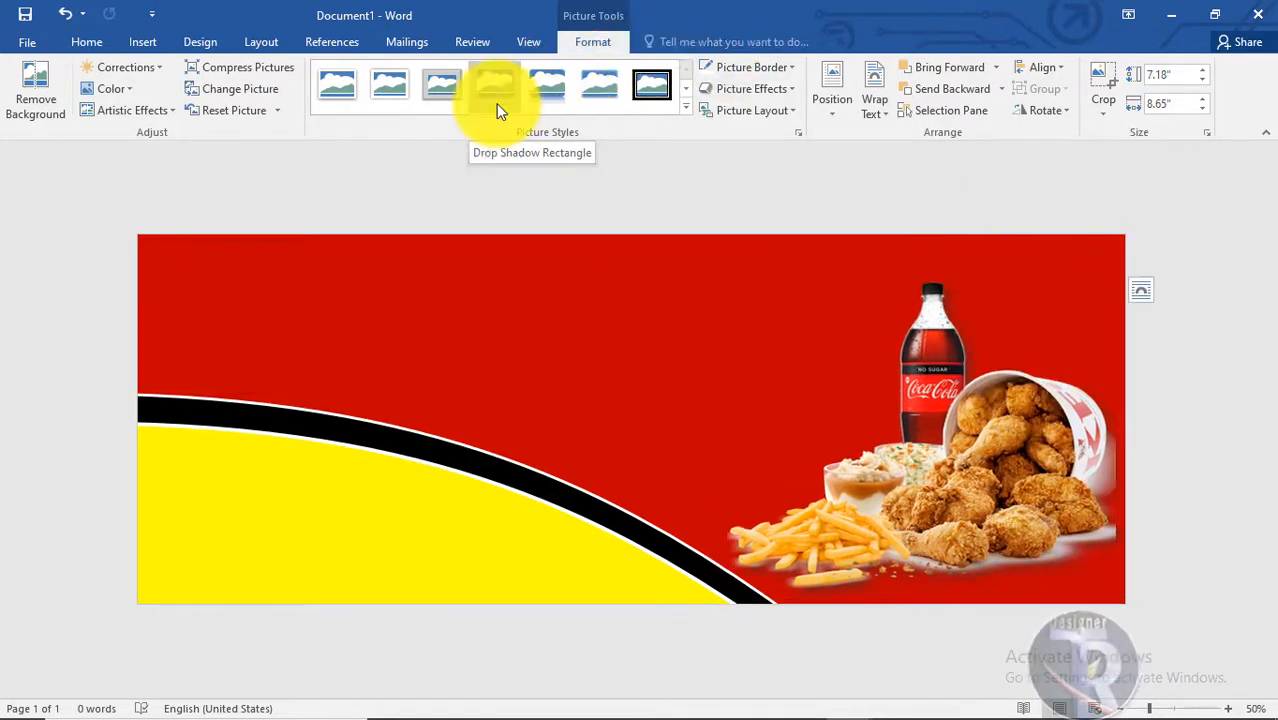
click(1158, 496)
drag(984, 468, 985, 474)
click(1204, 548)
Draw a rectangle about 3.44 by 2.33 inches in the banner's upper-right corner
click(143, 42)
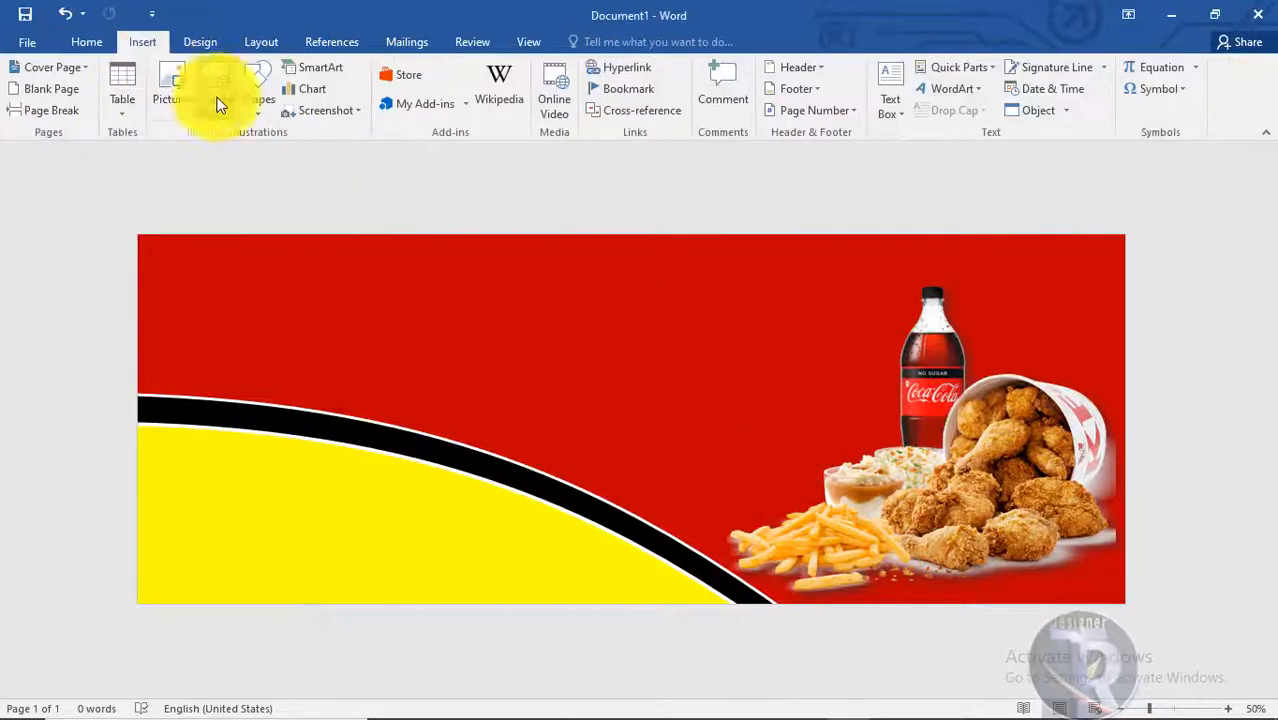
click(257, 99)
click(314, 155)
drag(972, 235, 1125, 336)
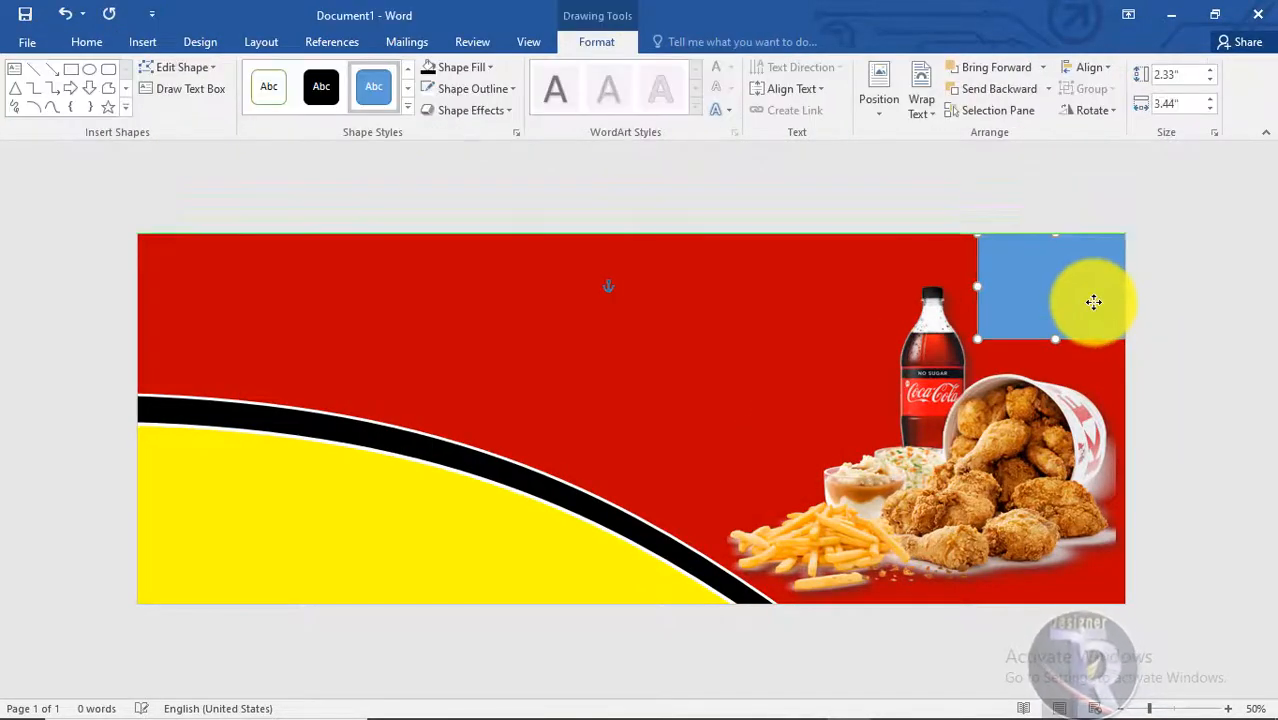
Turn the corner rectangle into a triangle by deleting its lower-left edit point, and fill it yellow
right_click(1095, 300)
click(1122, 432)
right_click(977, 338)
click(1020, 379)
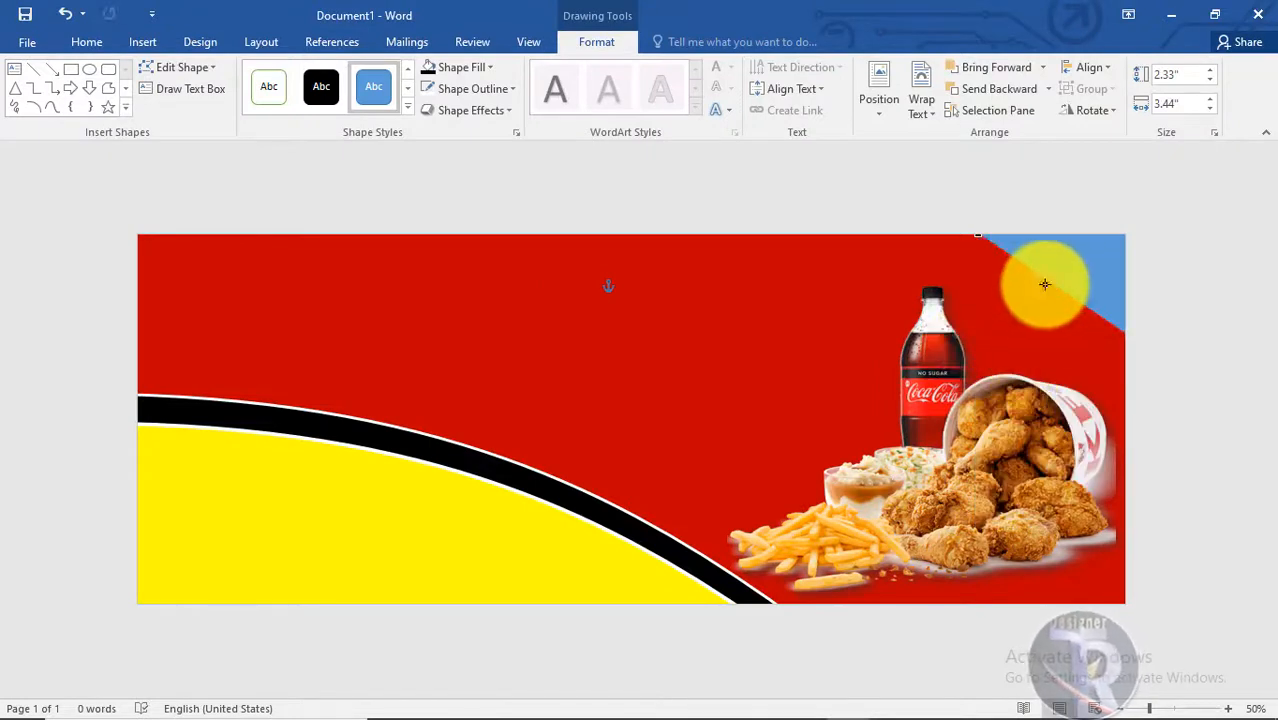
click(462, 67)
click(476, 214)
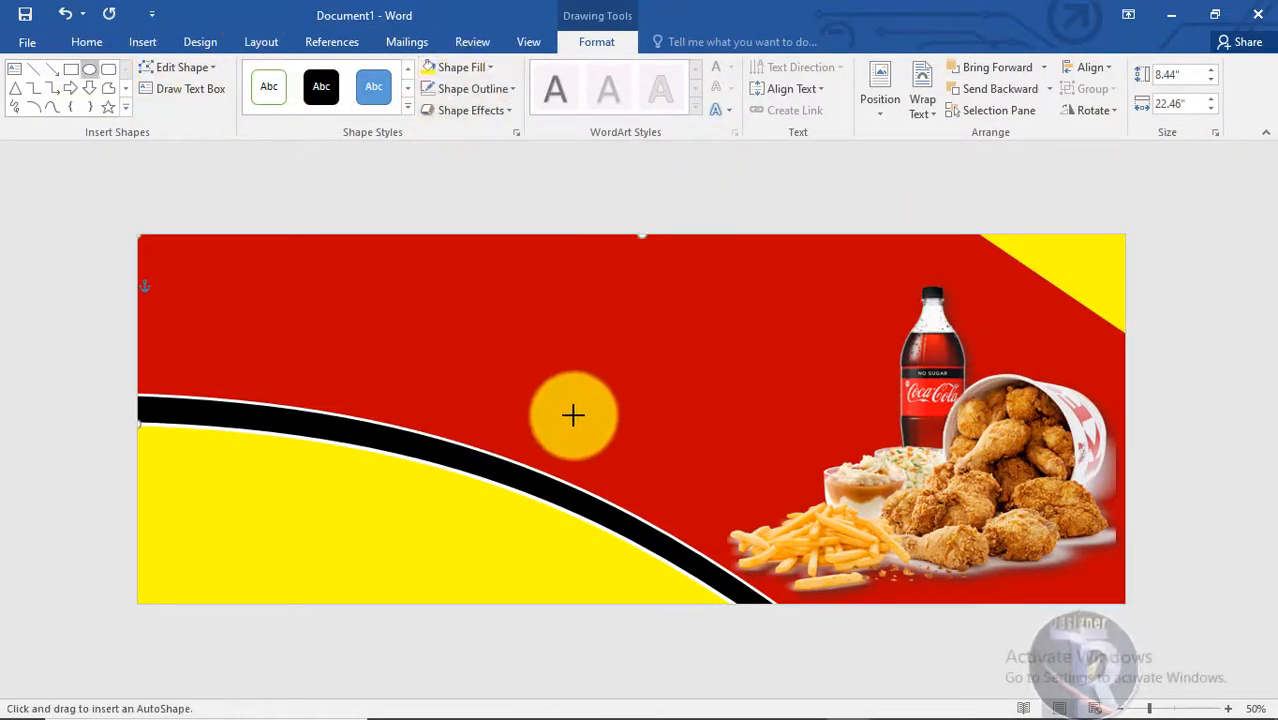
Draw a circle about 3.23 inches wide over the black band and fill it with the burger photo from the desktop
drag(539, 378, 685, 522)
drag(629, 477, 623, 515)
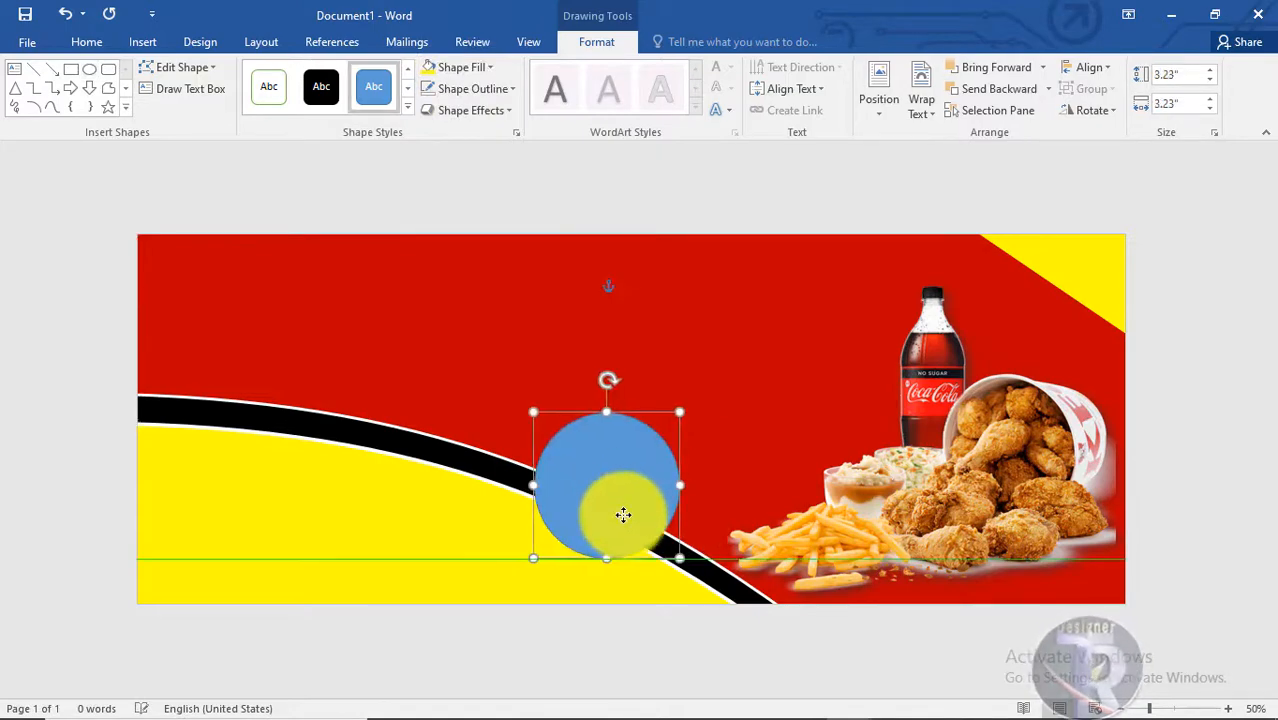
click(466, 67)
click(460, 277)
click(633, 394)
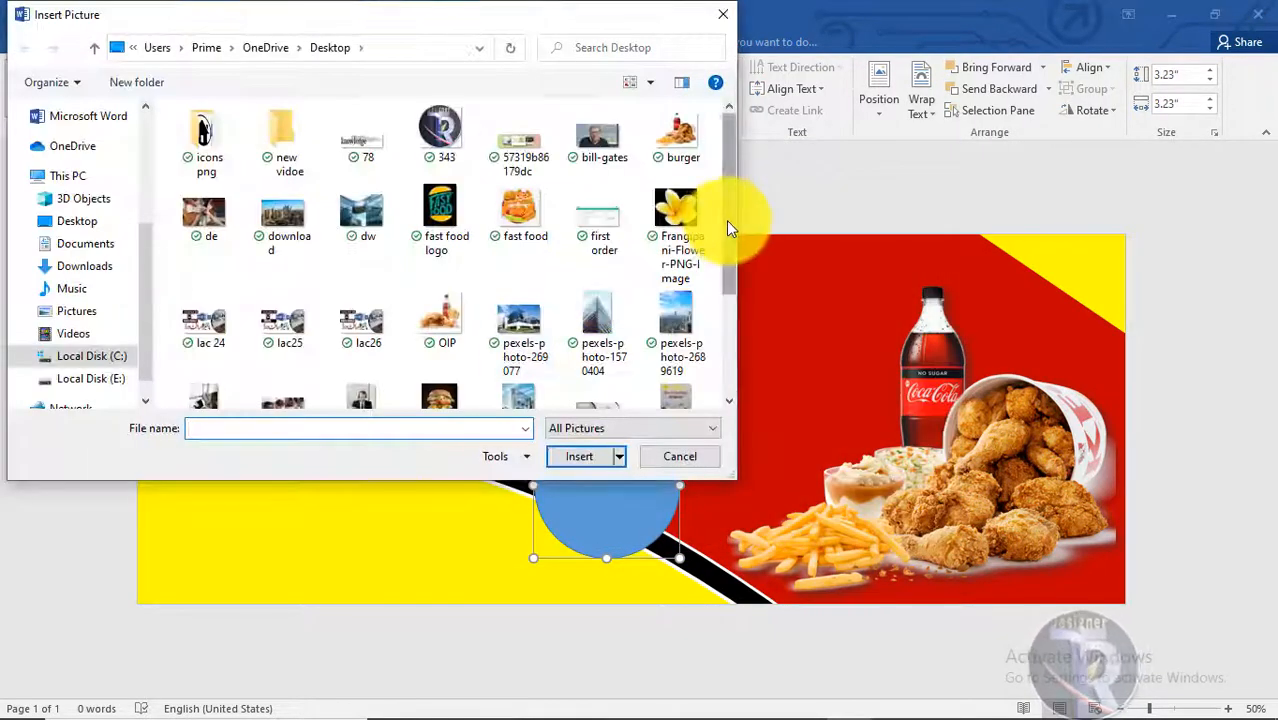
double_click(440, 340)
Thicken the white outline of the burger circle and enlarge the circle slightly
click(470, 88)
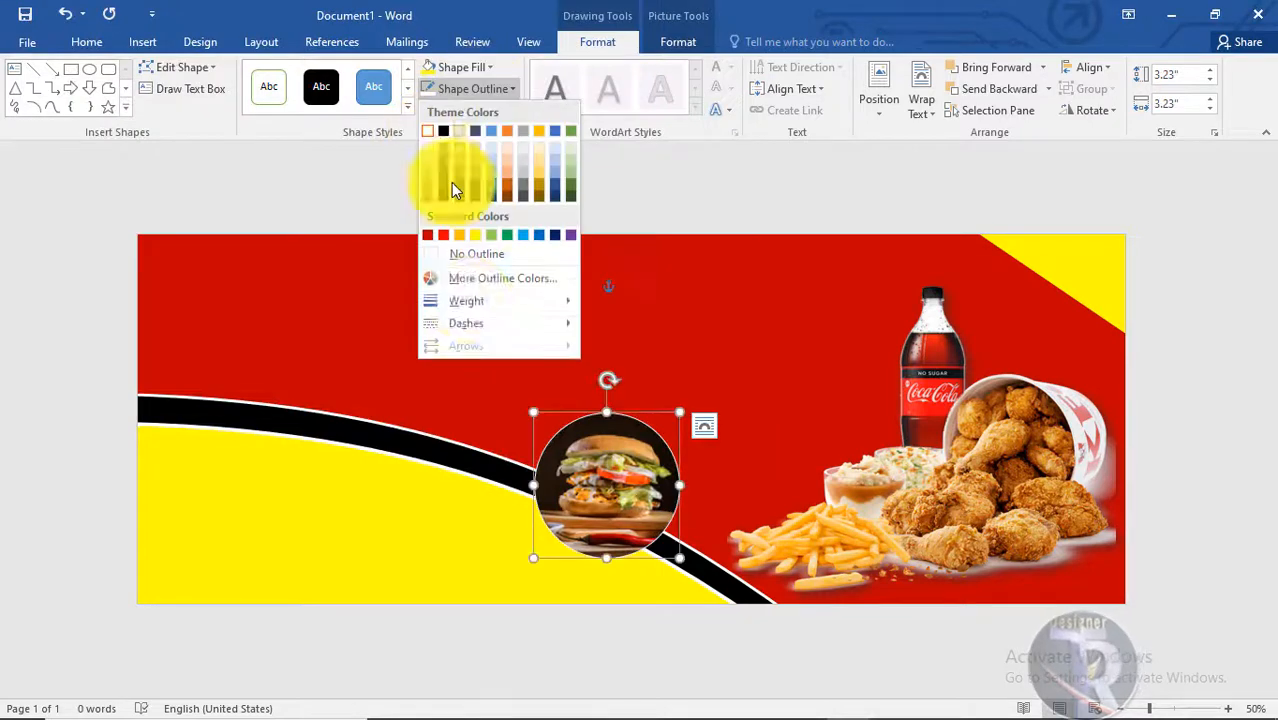
mouse_move(466, 300)
click(690, 430)
drag(680, 558, 694, 575)
click(757, 318)
click(682, 300)
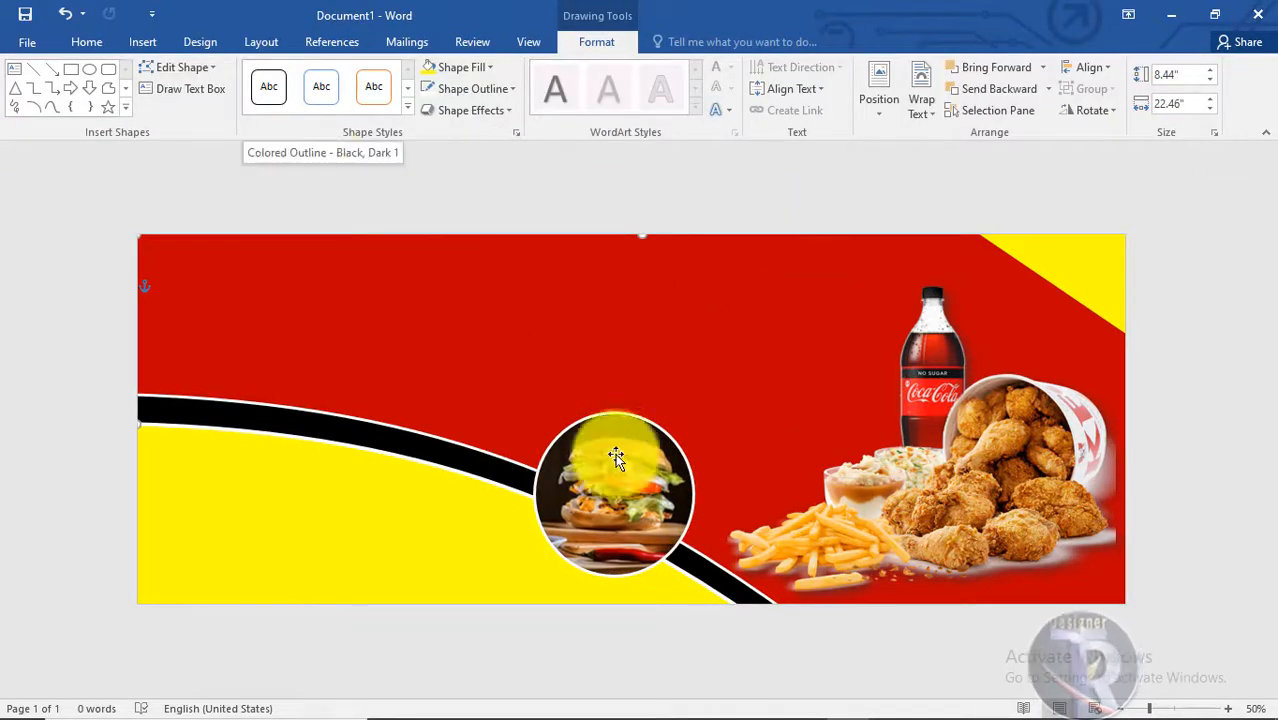
Draw a fully rounded rectangle about 4.52 by 1.21 inches beside the cola bottle, filled black with no outline
click(108, 68)
drag(651, 342, 855, 396)
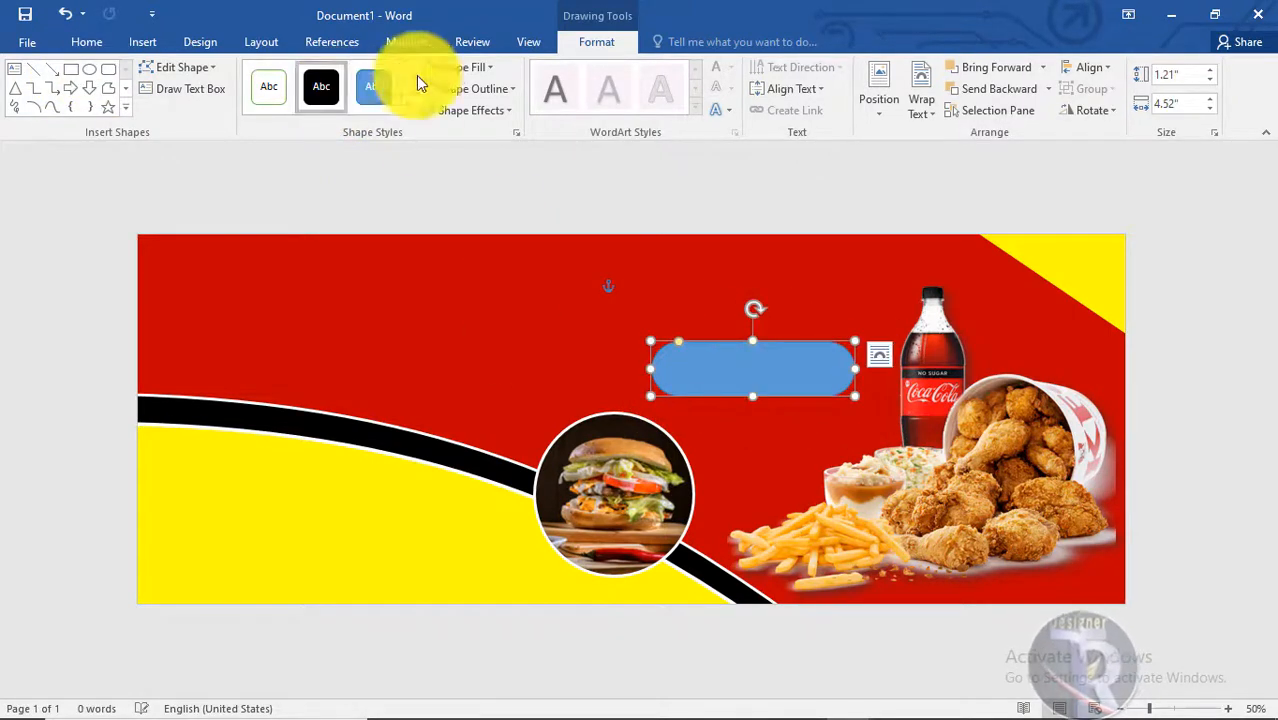
click(445, 67)
click(443, 109)
click(476, 88)
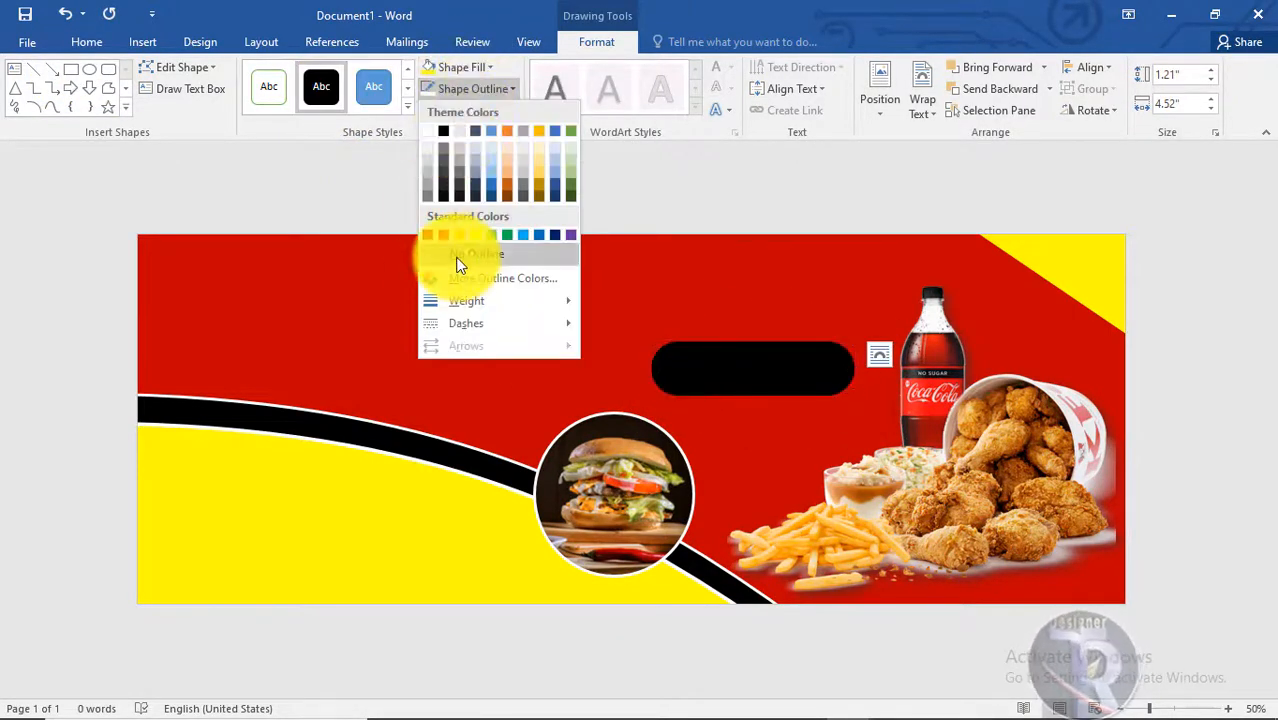
click(456, 263)
Add a reflection and an orange glow to the black rounded label and move it slightly up
click(445, 67)
click(471, 110)
mouse_move(478, 233)
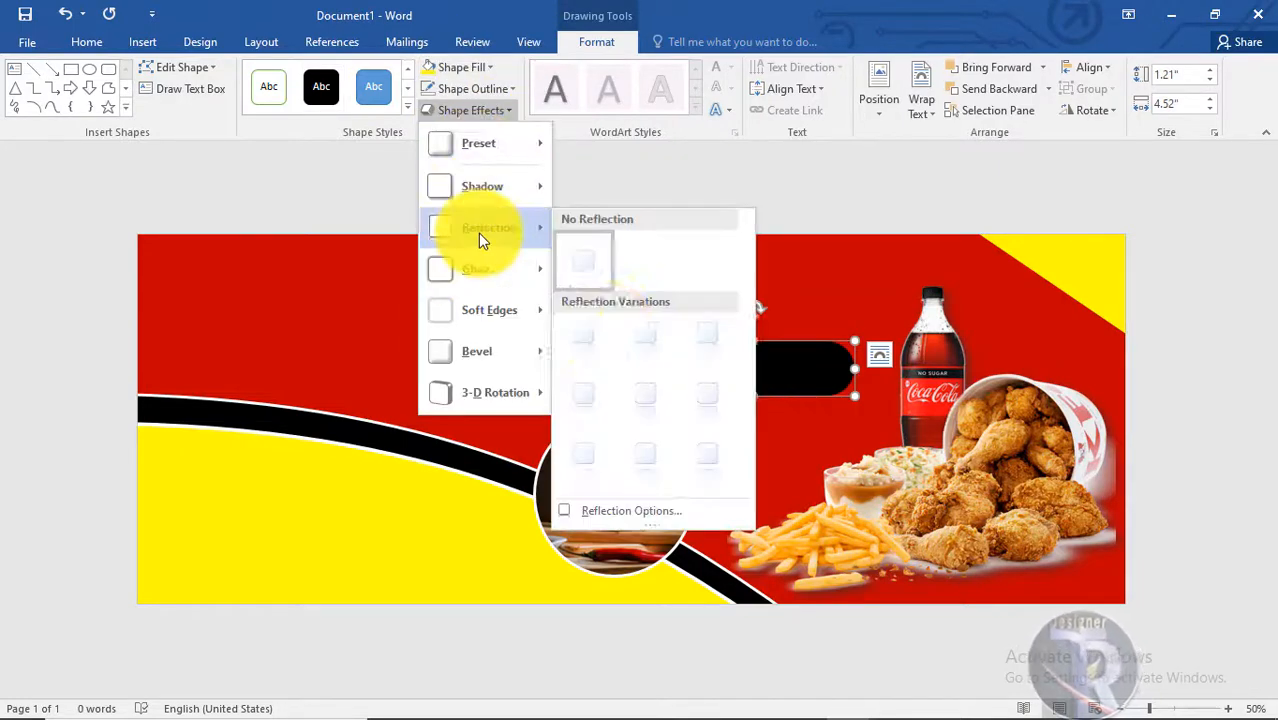
click(502, 88)
click(471, 110)
mouse_move(480, 310)
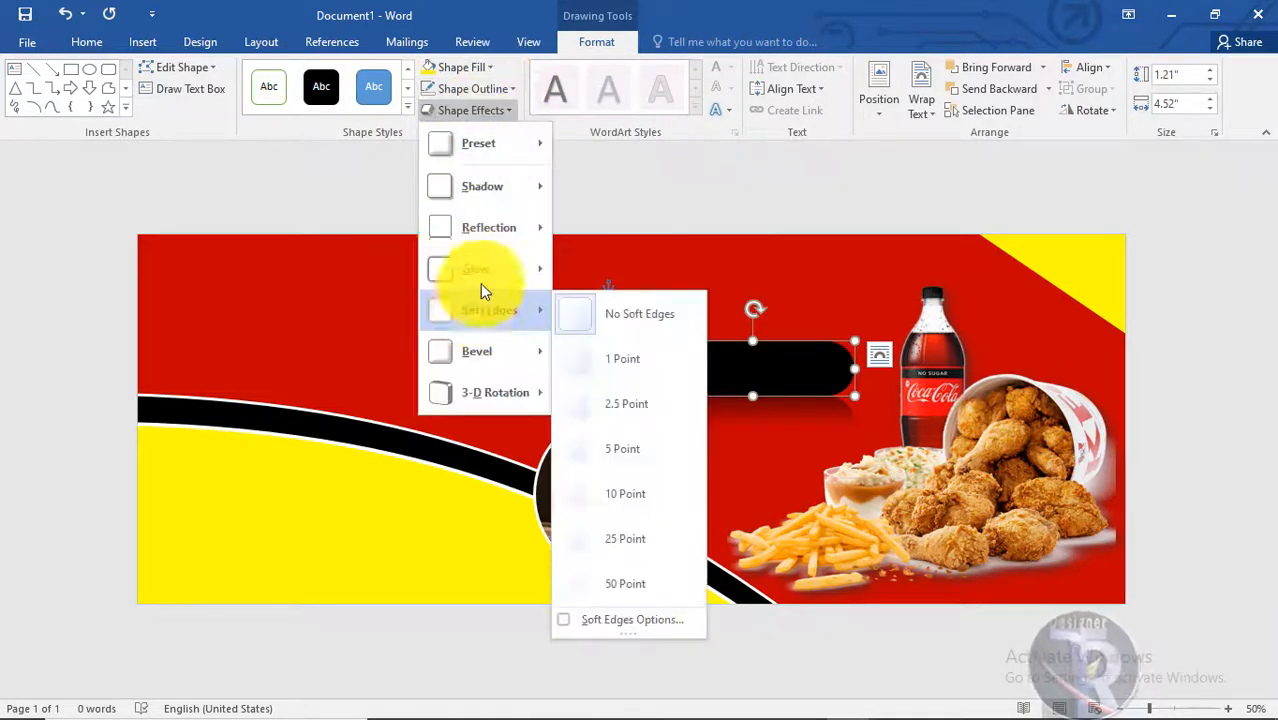
mouse_move(474, 252)
click(622, 510)
drag(765, 385, 776, 362)
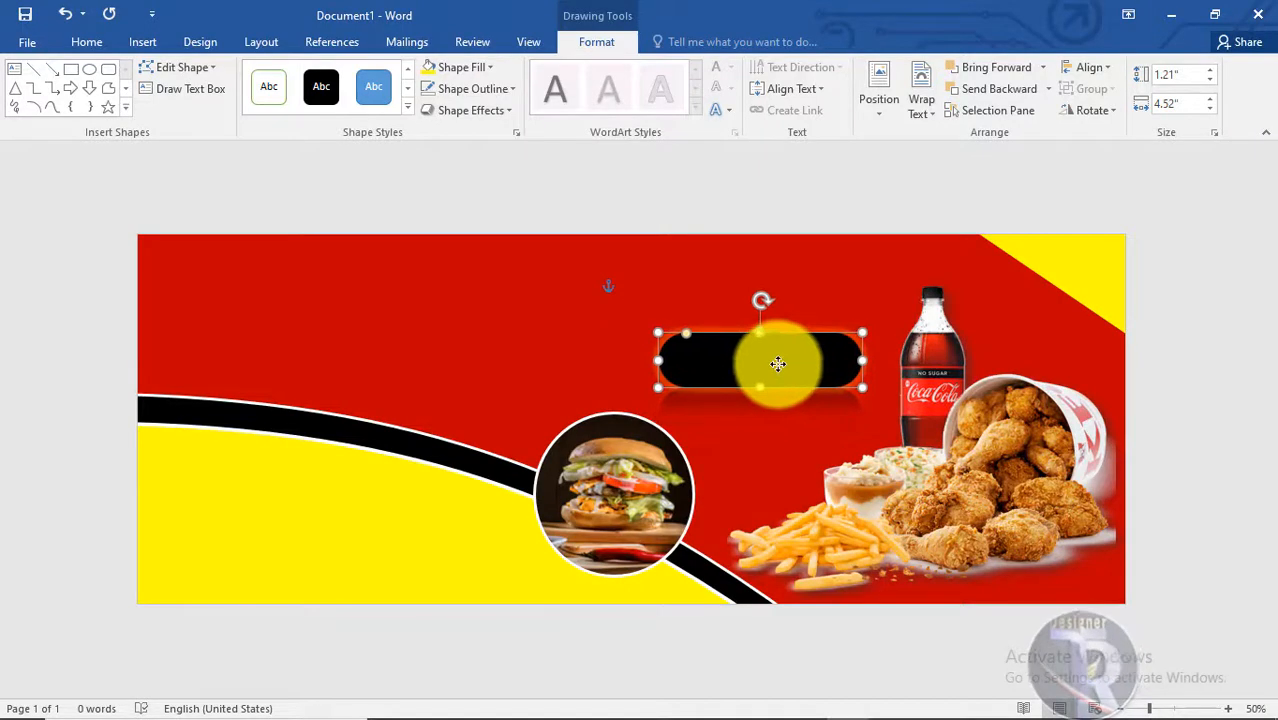
Draw a V-shaped line about 3.79 by 2.44 inches from the banner's upper edge down to the black label
click(124, 108)
click(125, 110)
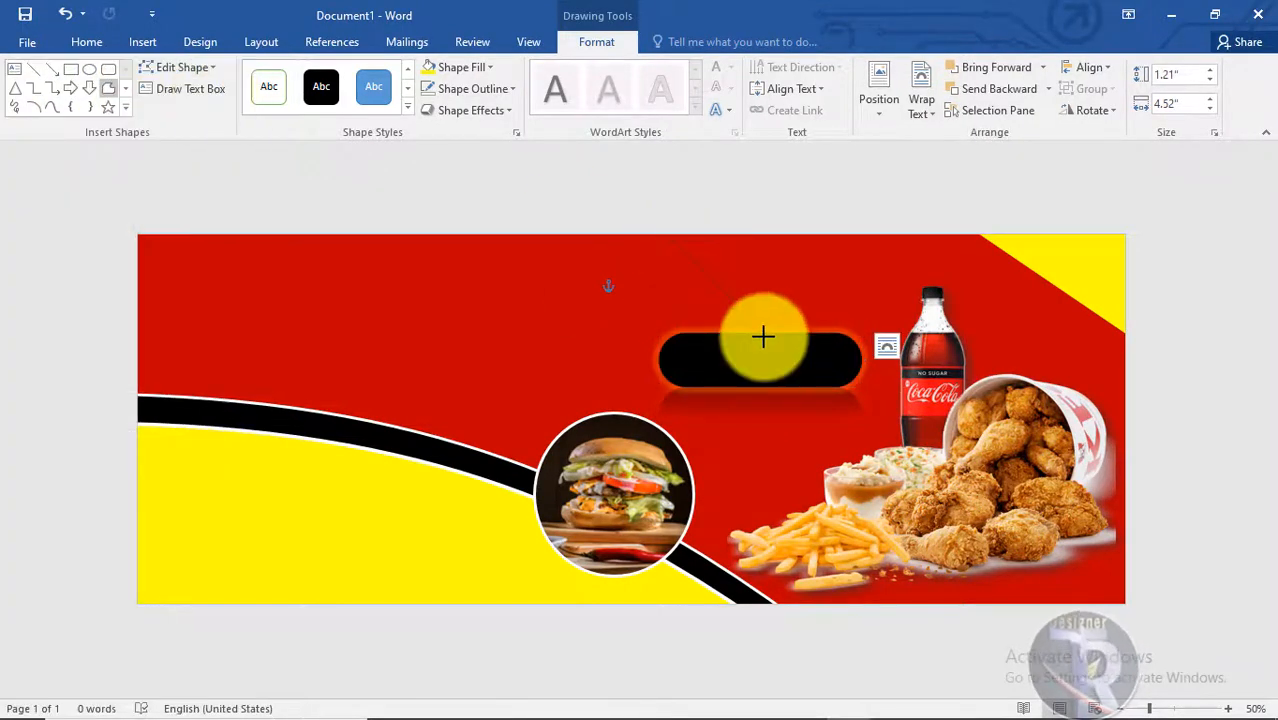
double_click(838, 232)
click(800, 281)
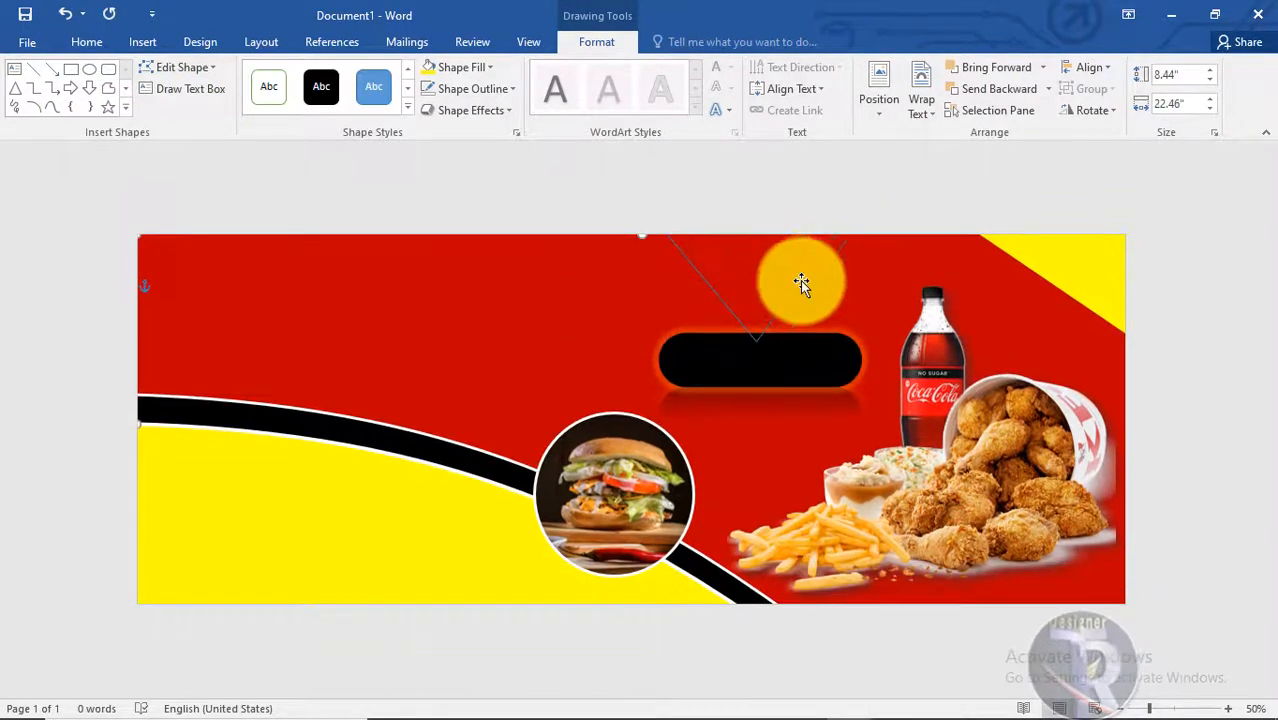
Thicken the white V-shaped line above the label and give it a dashed style
click(474, 88)
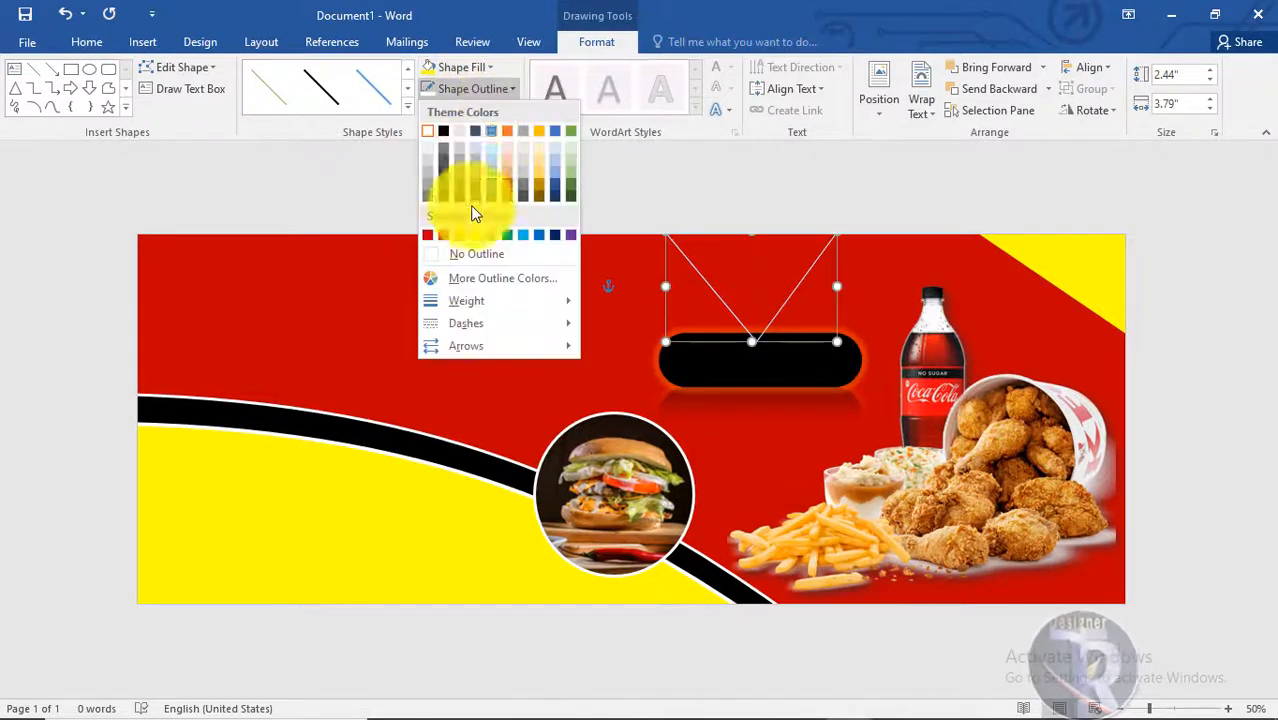
mouse_move(480, 300)
click(678, 446)
click(474, 88)
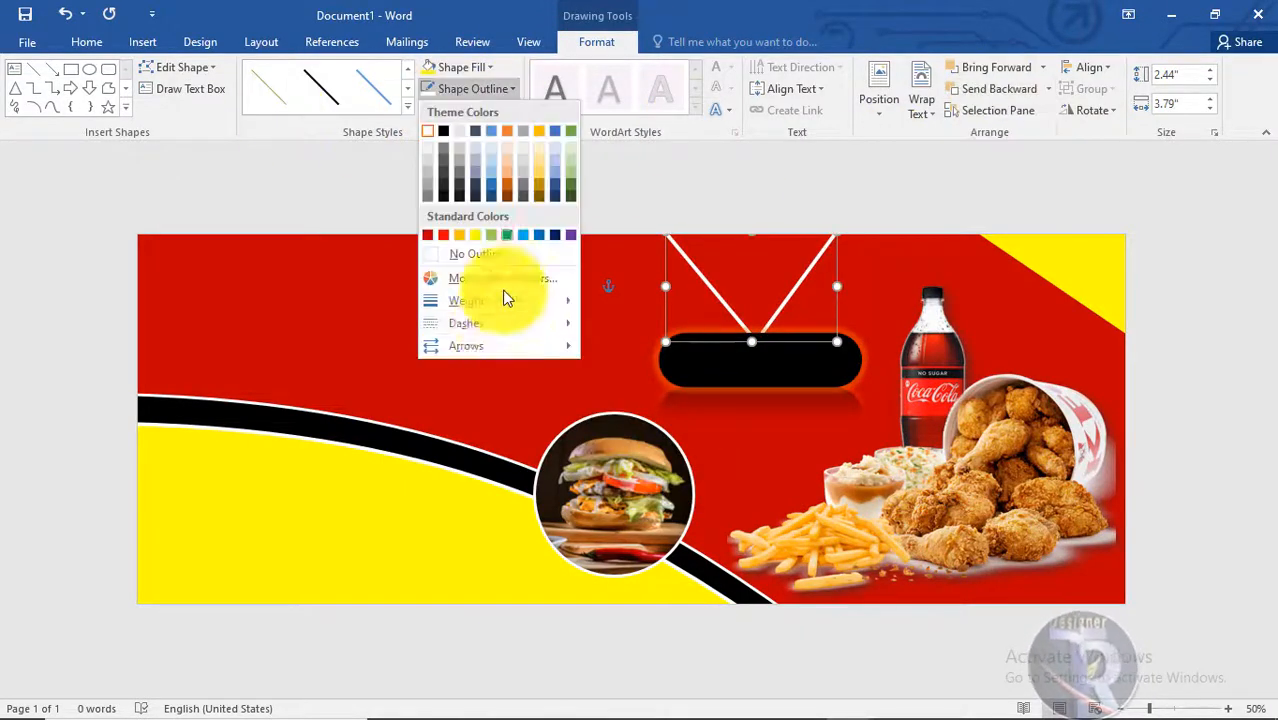
mouse_move(560, 323)
click(638, 364)
click(680, 369)
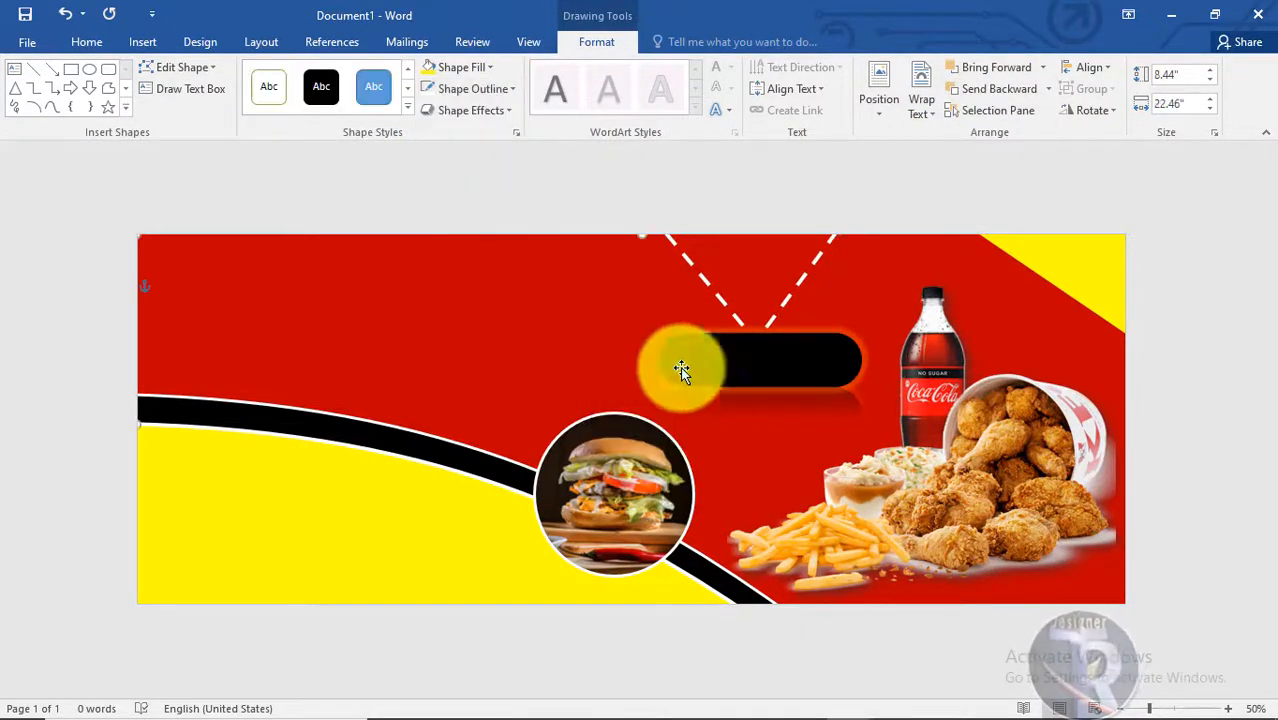
Insert the Fast Food logo picture and place it over the banner's left half
click(142, 41)
click(172, 98)
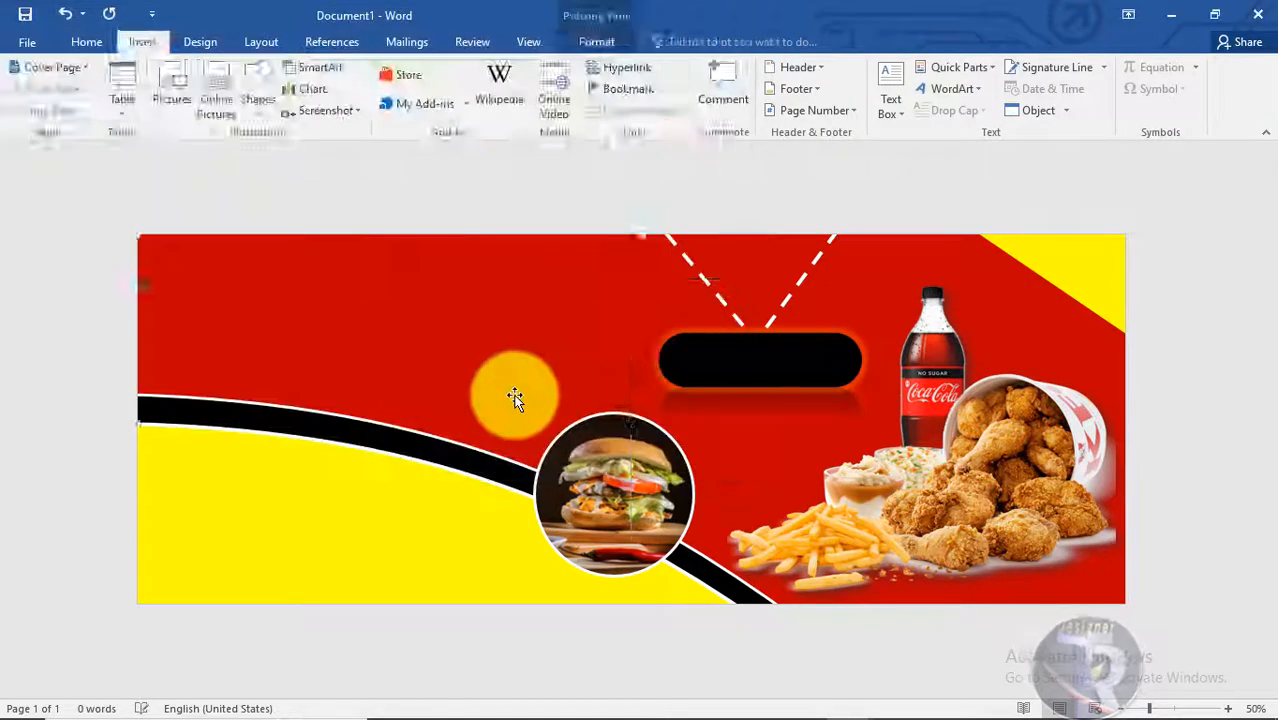
drag(787, 420, 430, 420)
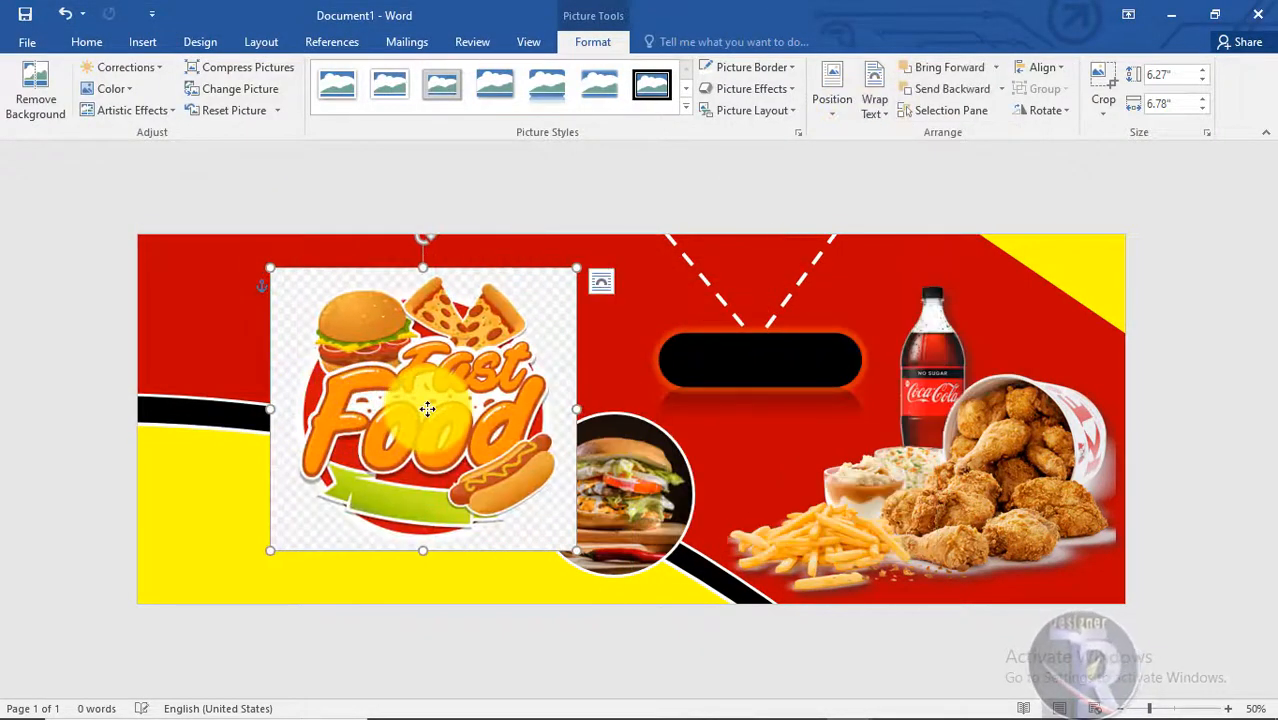
Remove the logo picture's background, marking the hot dog as an area to keep along with the Fast Food lettering
click(35, 90)
click(22, 95)
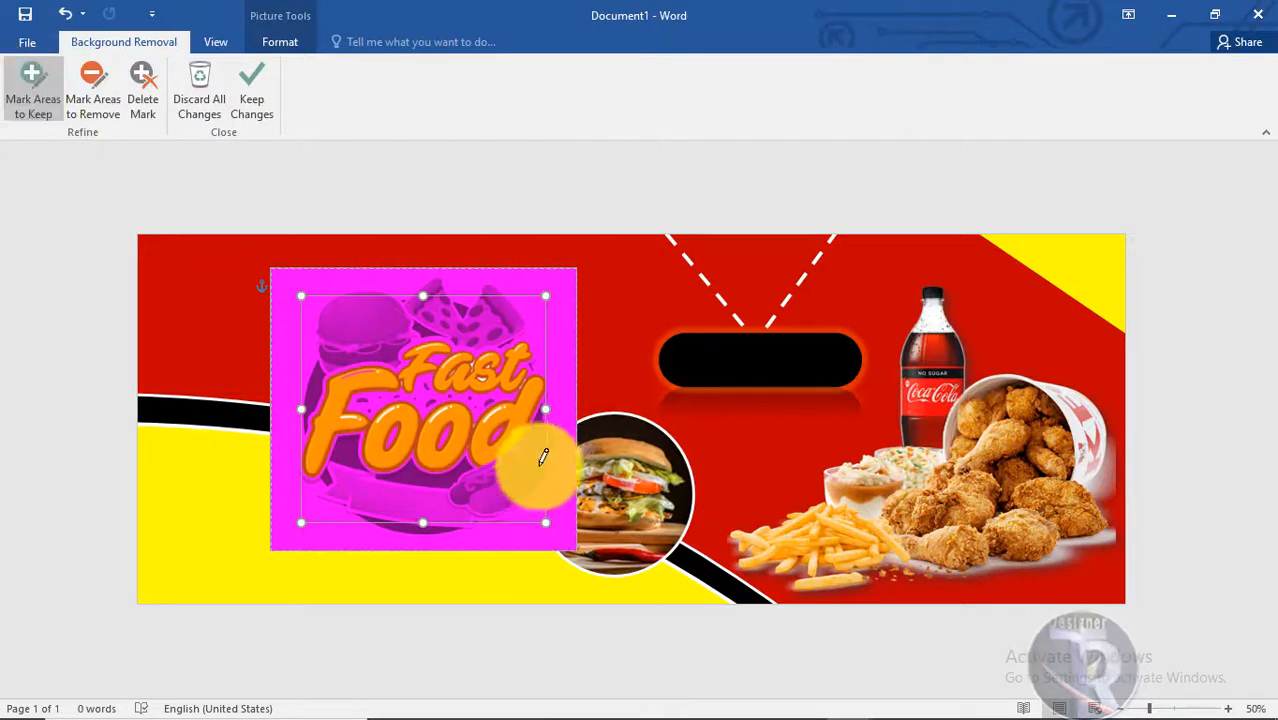
click(525, 464)
click(516, 455)
click(537, 476)
click(534, 450)
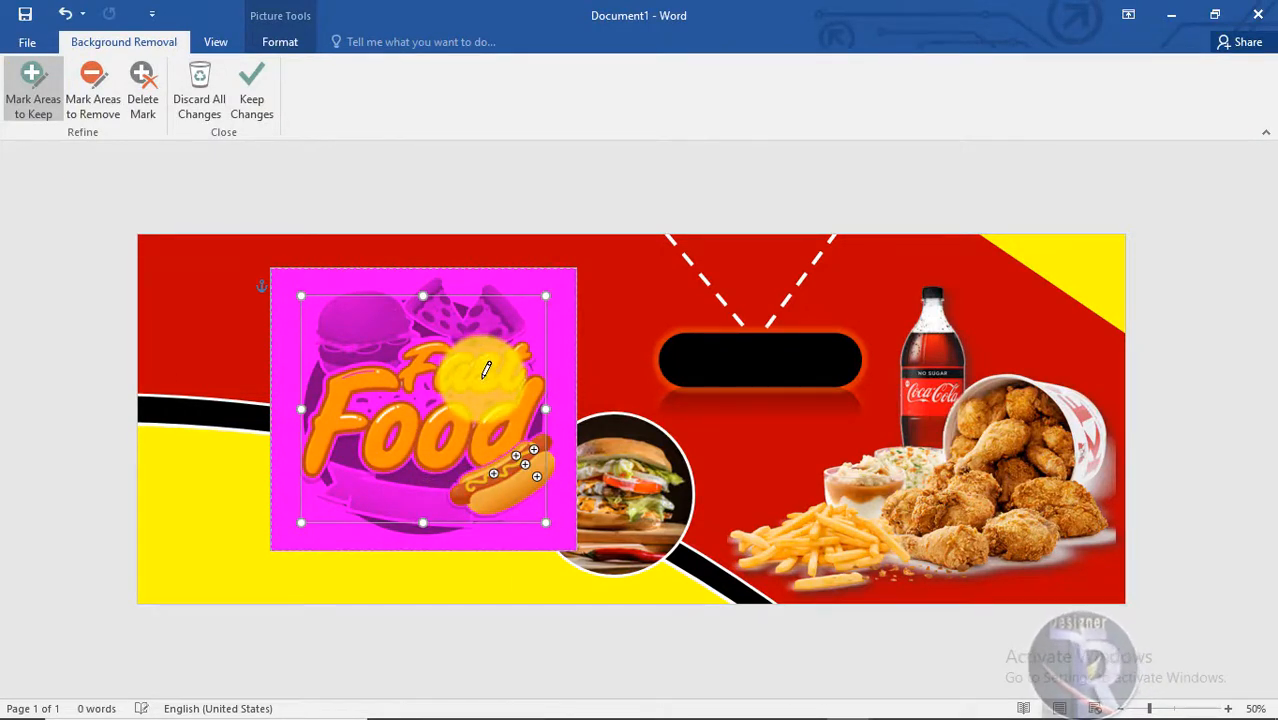
click(254, 282)
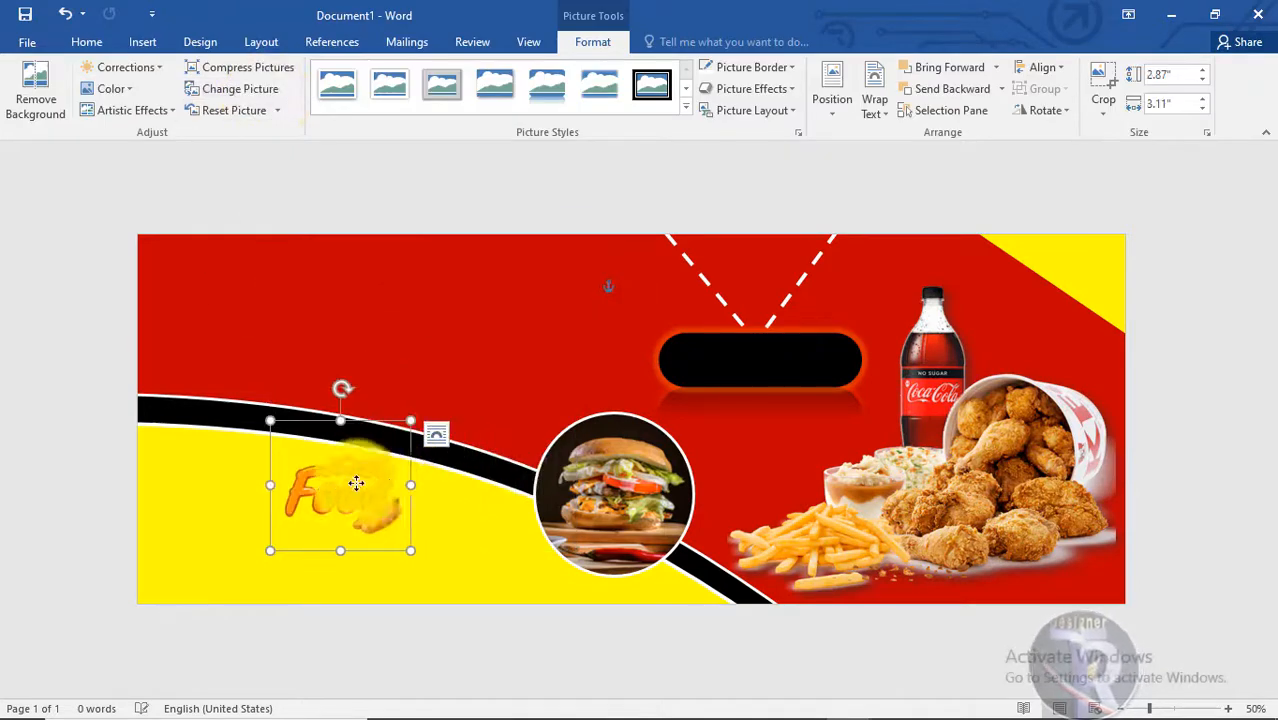
Move the logo into the yellow area's lower-left corner and enlarge it to about 4.4 by 4.06 inches
drag(356, 484, 223, 477)
drag(278, 543, 333, 597)
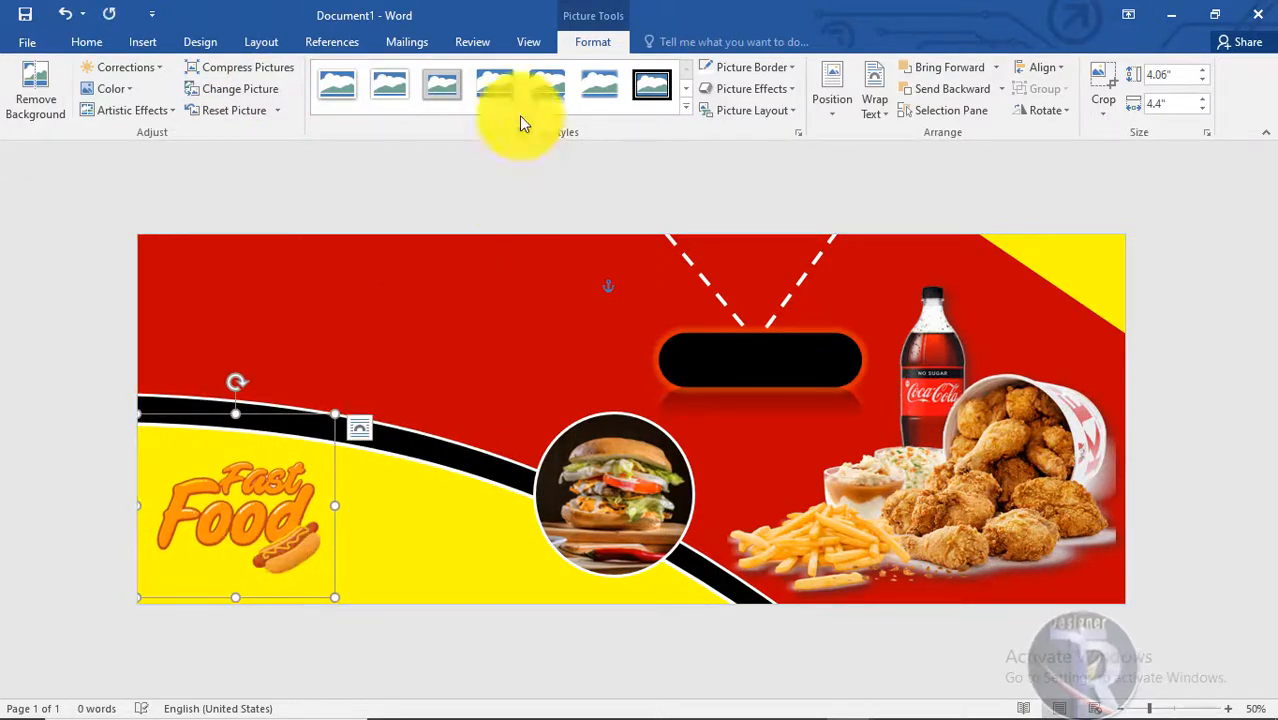
click(379, 245)
Insert a WordArt text reading "50% Off"
click(142, 41)
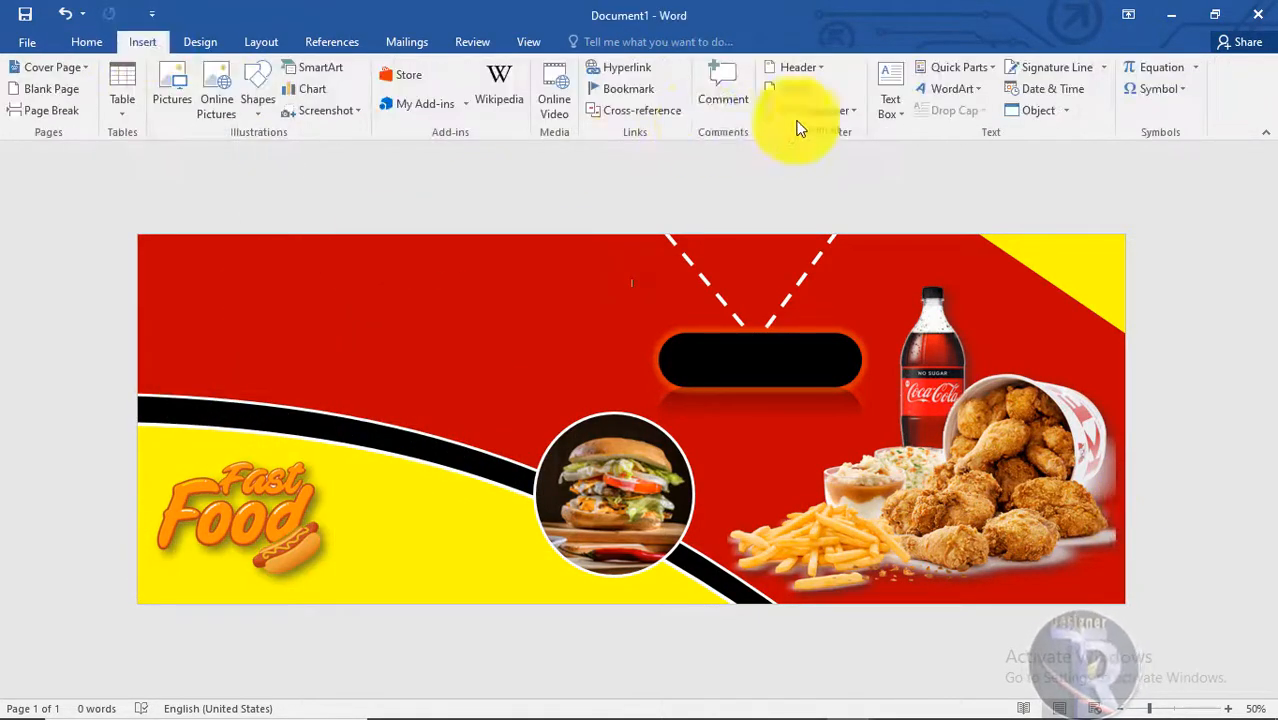
click(952, 72)
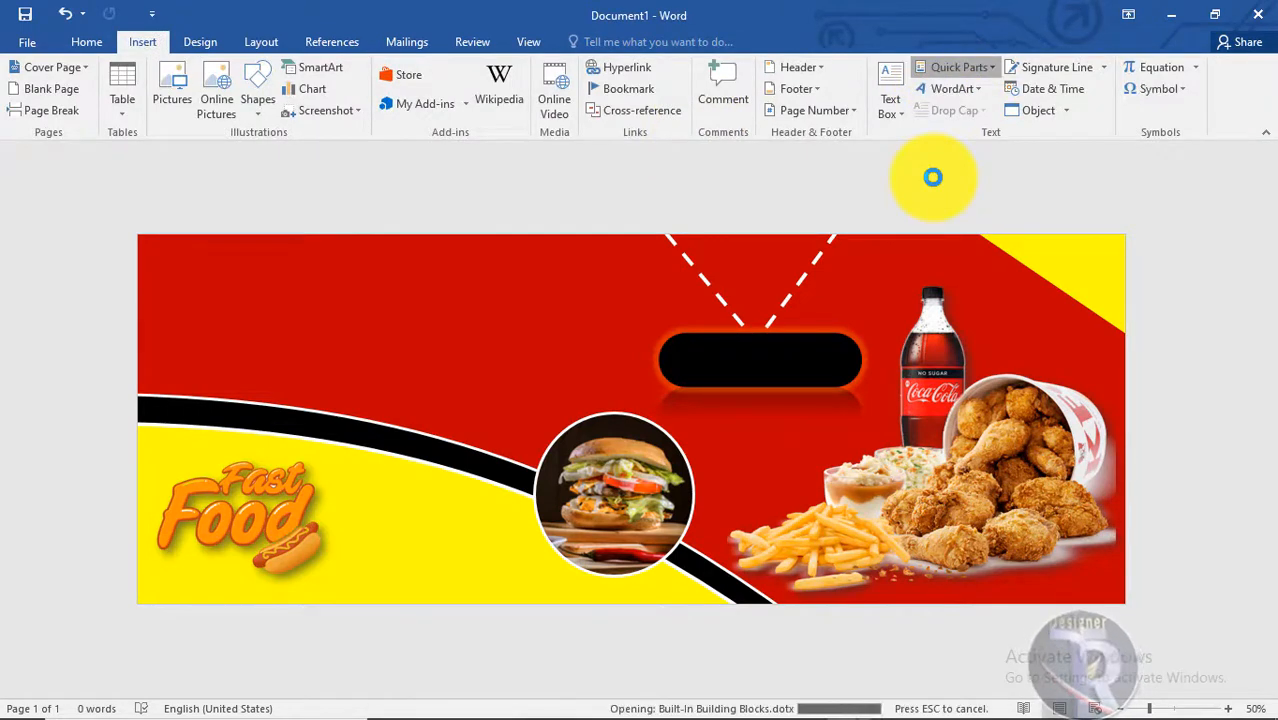
click(952, 88)
click(950, 129)
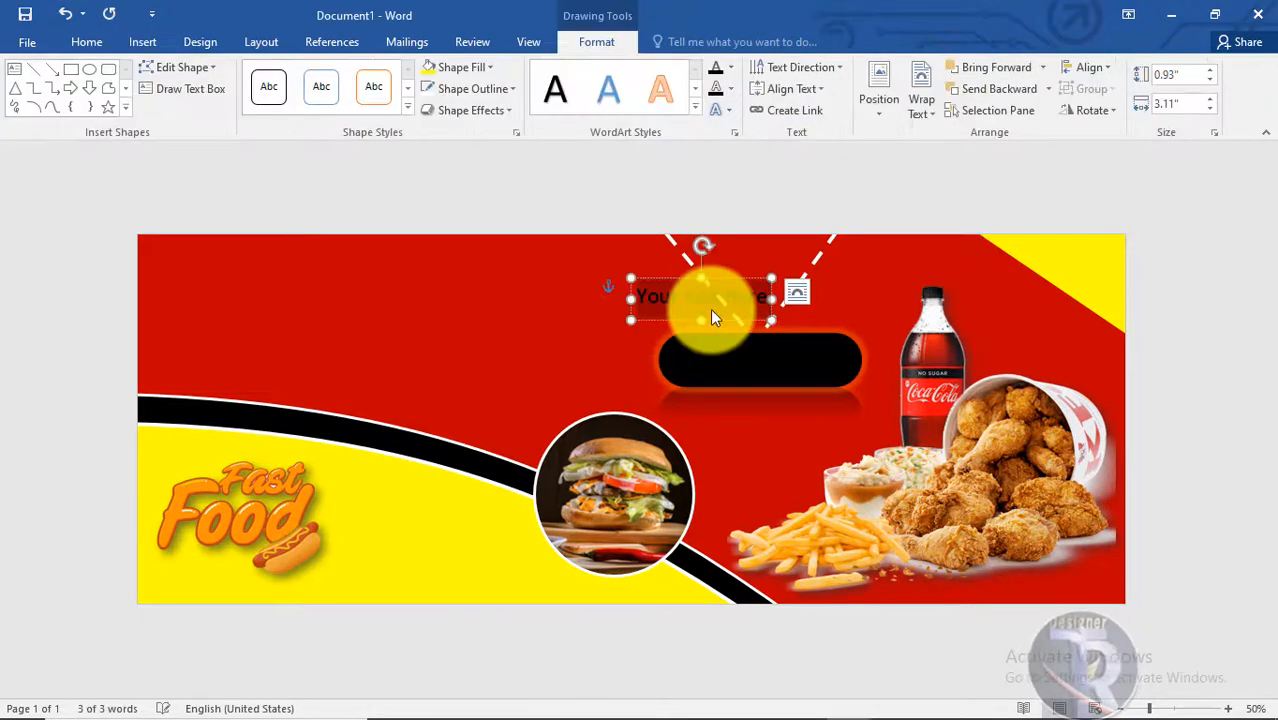
text(50%)
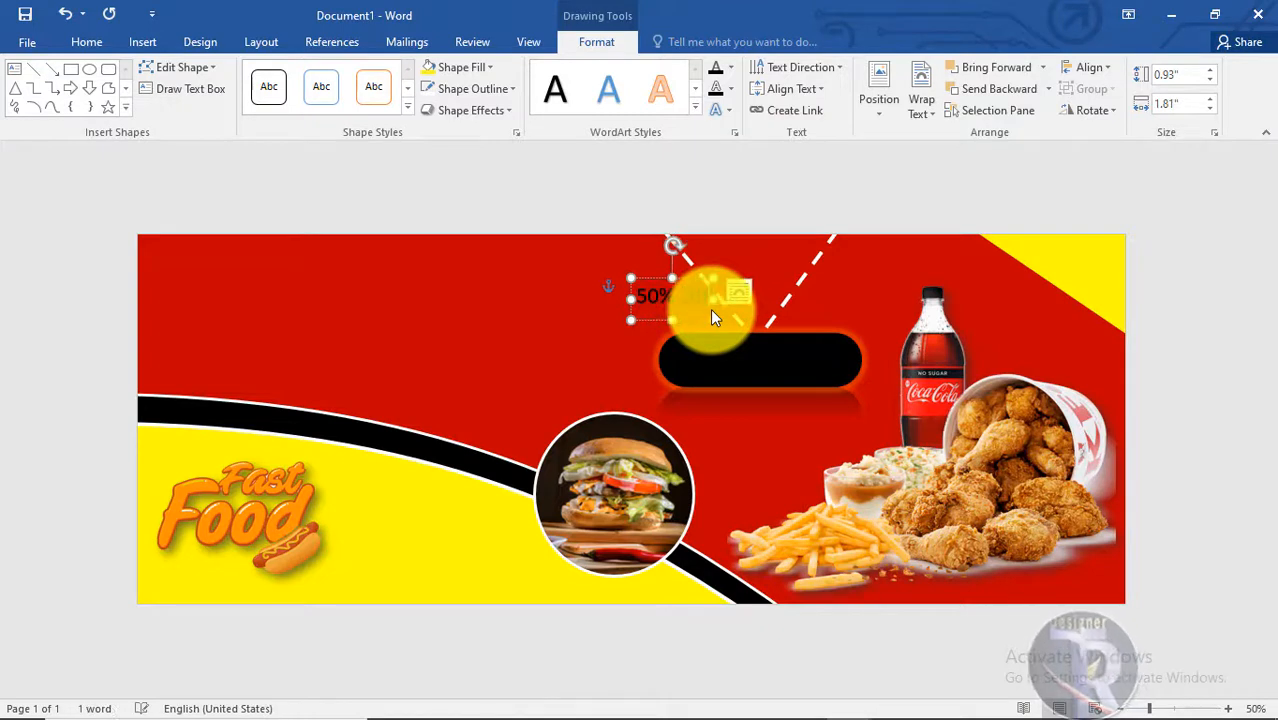
Color the "50% Off" text white and enlarge it over the black rounded label
click(686, 279)
click(731, 67)
click(713, 132)
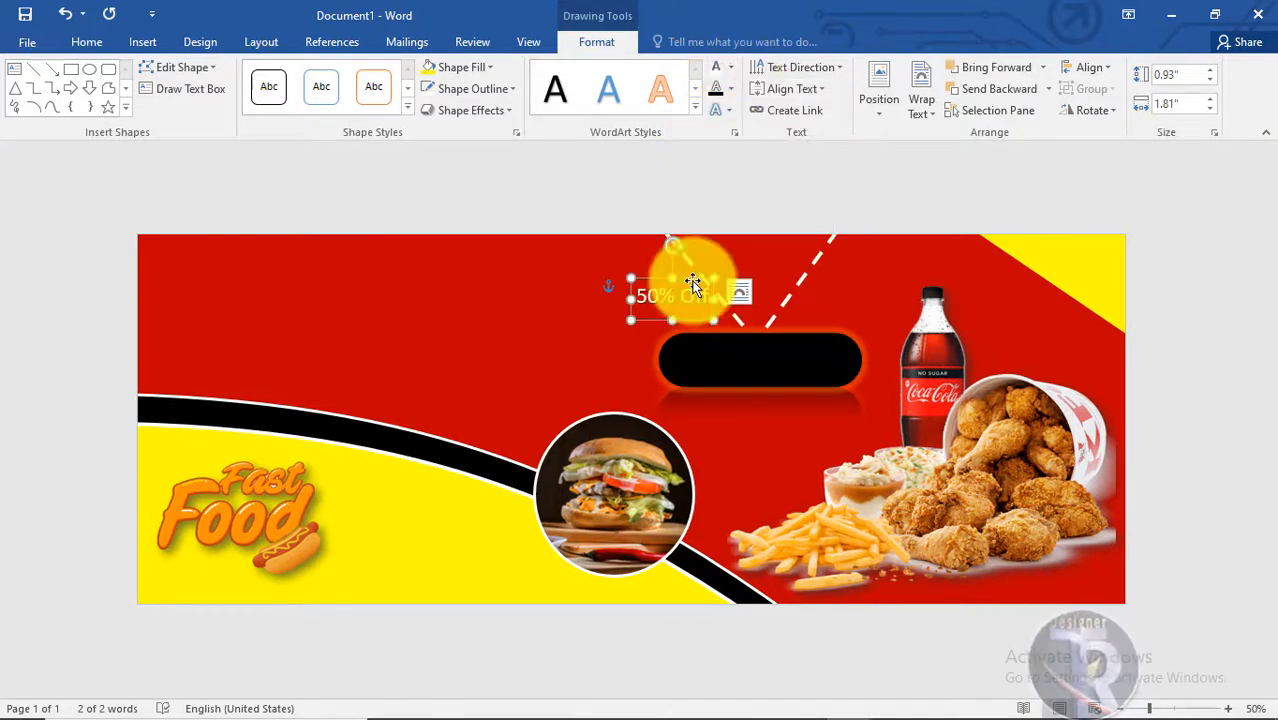
drag(693, 284, 722, 323)
key(ctrl+shift+period)
key(ctrl+shift+period)
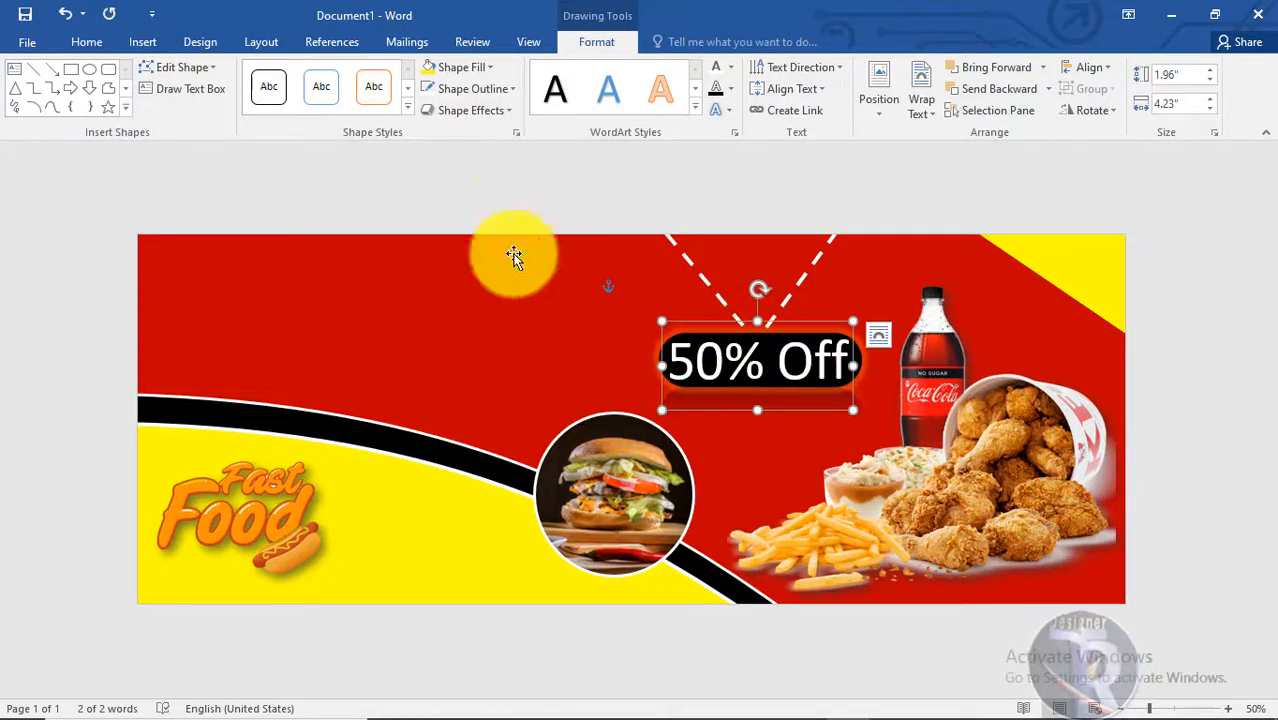
Add two WordArt texts in the upper-left red area, "Fast Food" with "Shop" below it
click(143, 42)
click(934, 94)
click(936, 136)
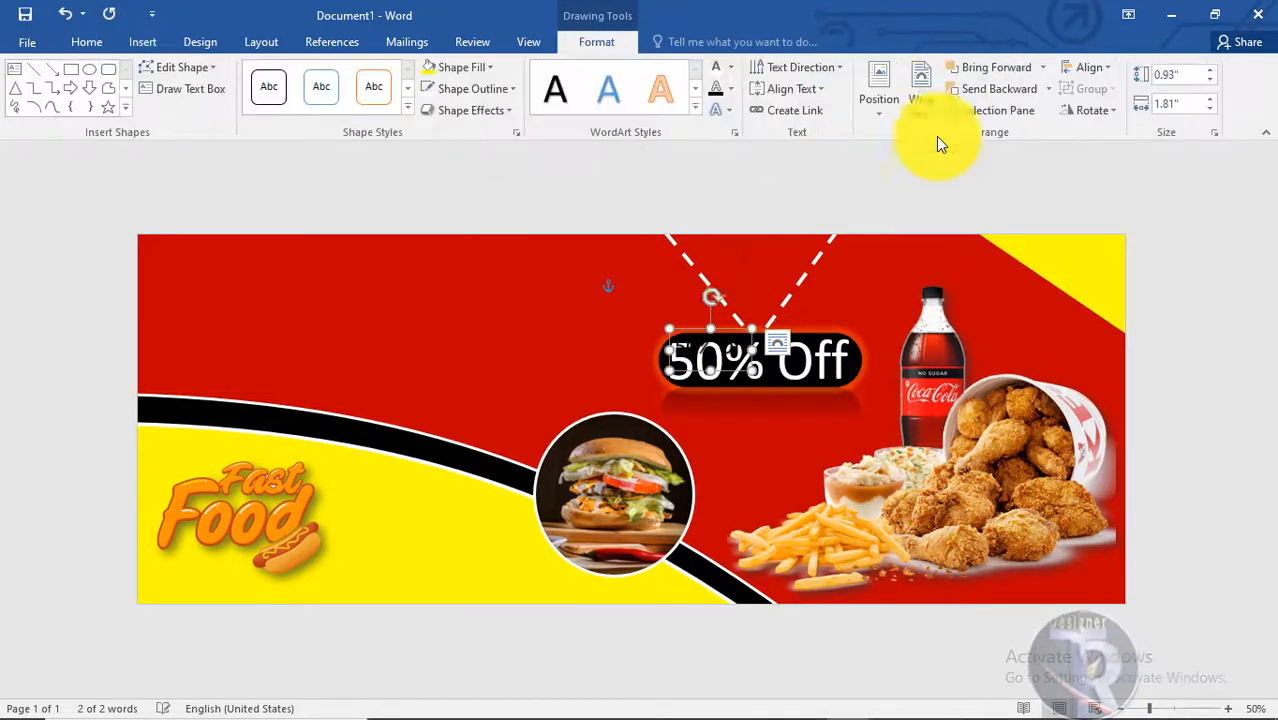
drag(723, 331, 321, 298)
key(Delete)
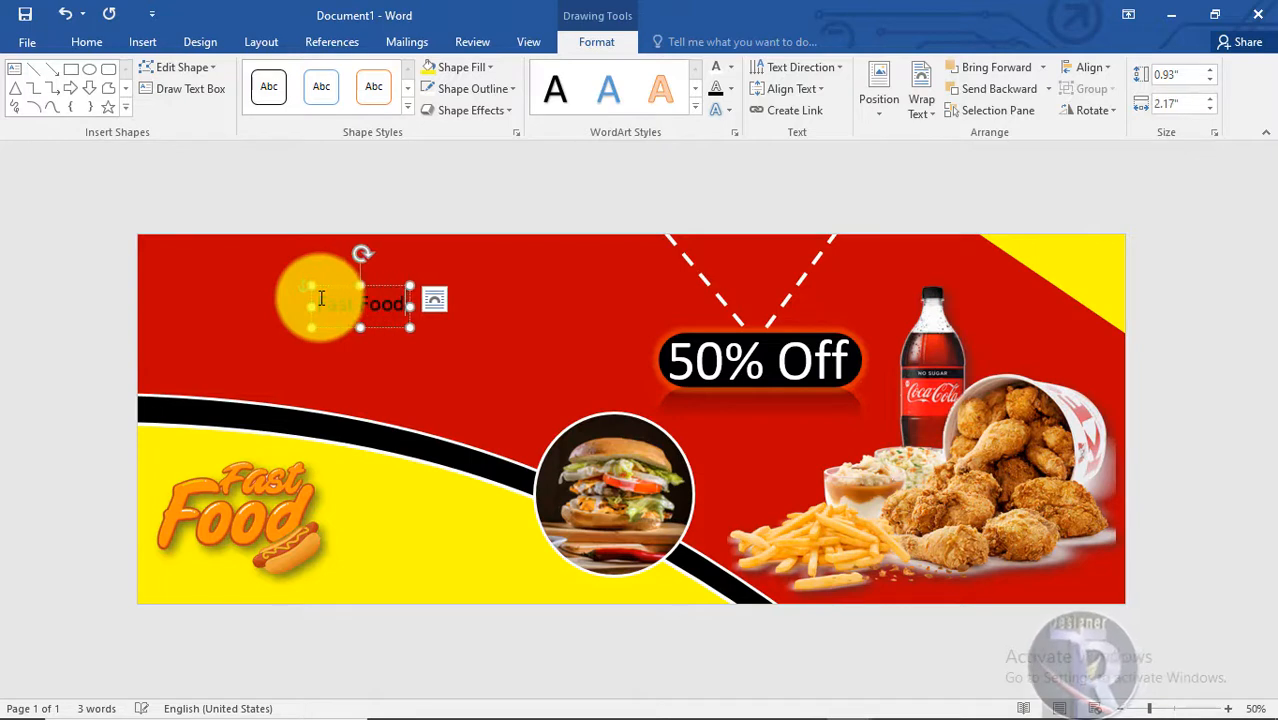
drag(381, 286, 357, 349)
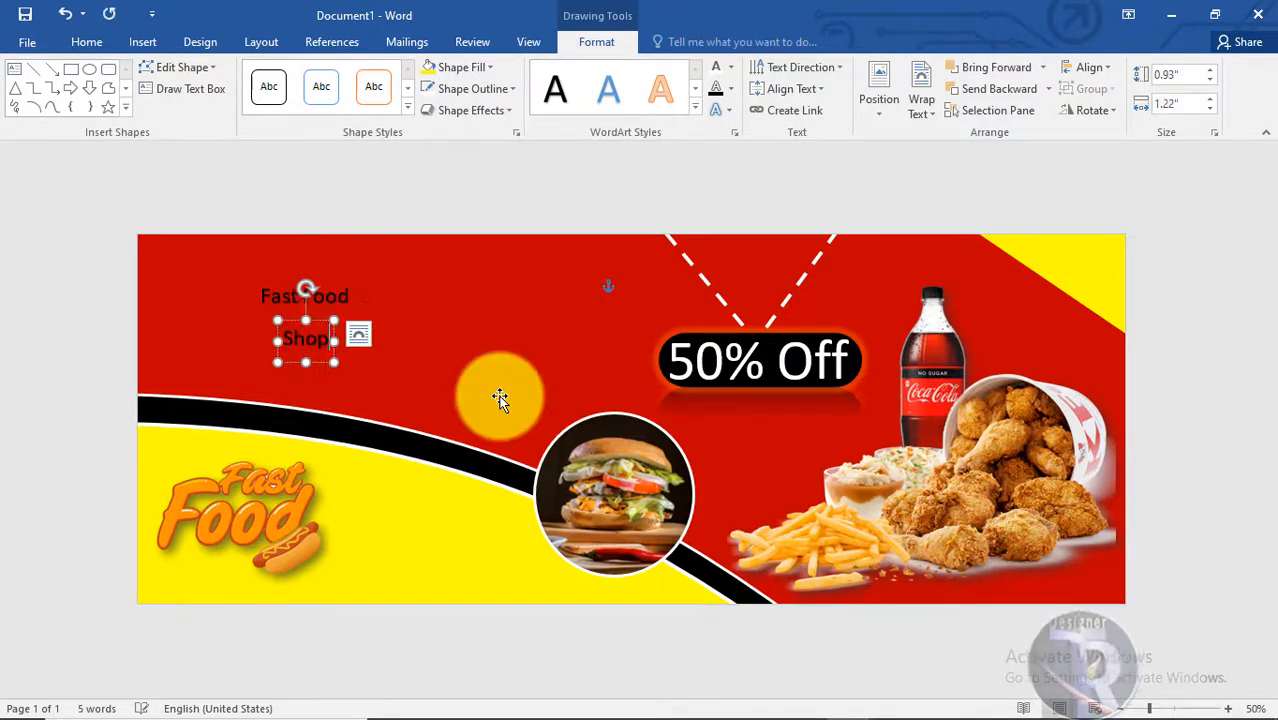
Enlarge the "Fast Food" text to 100 pt near the banner's upper-left corner and move "Shop" below it
click(334, 280)
key(ctrl+shift+period)
key(ctrl+shift+period)
key(ctrl+shift+period)
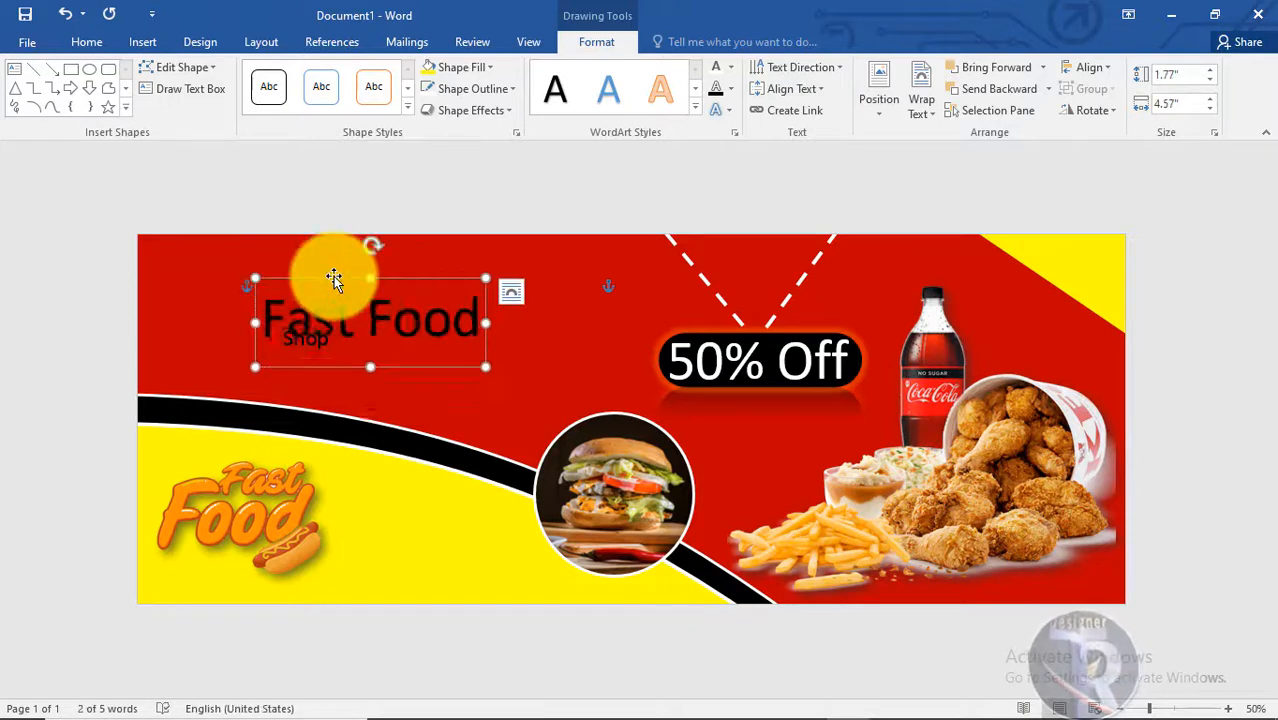
drag(334, 280, 285, 234)
click(322, 339)
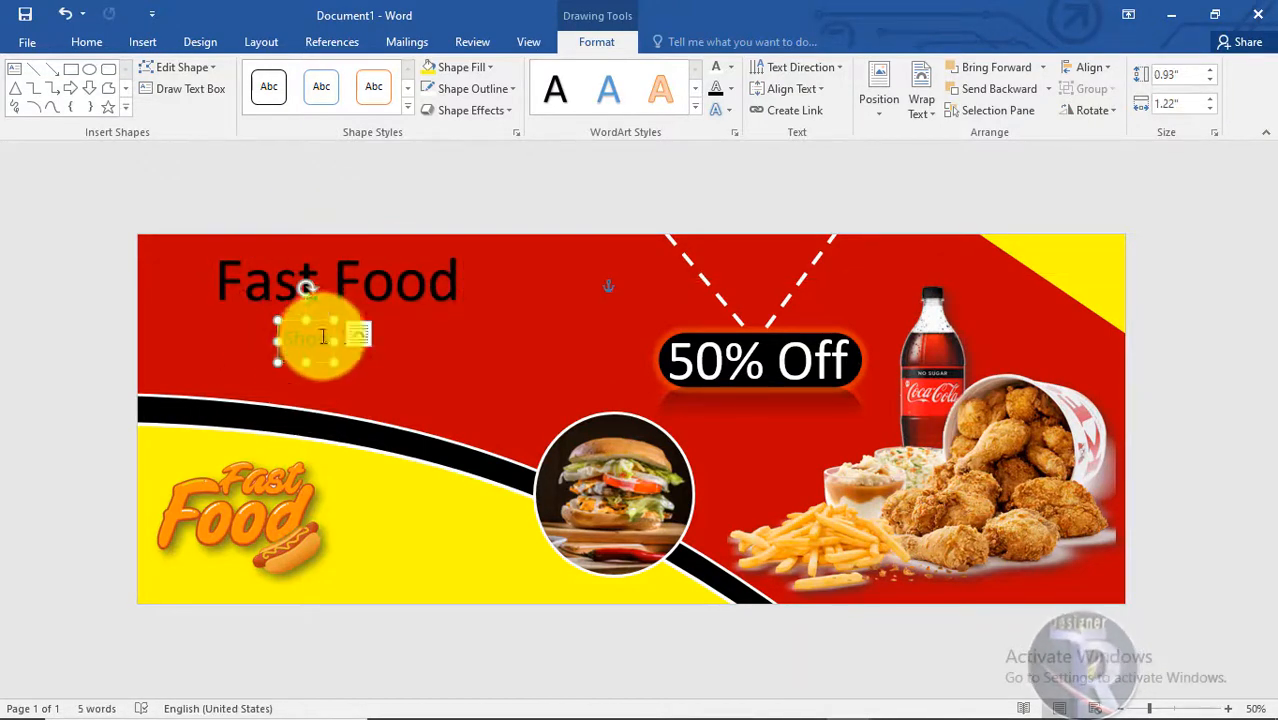
click(414, 240)
drag(414, 240, 400, 246)
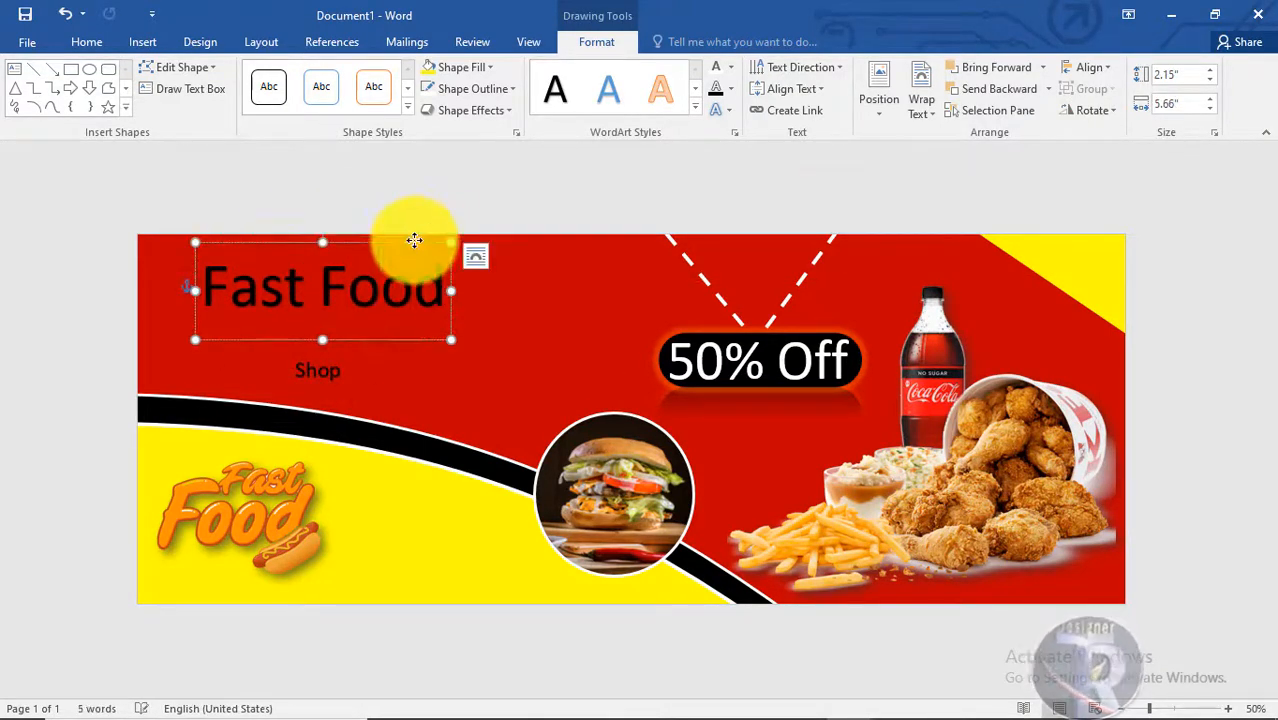
Set the "Fast Food" text in Arial and color it white
click(88, 43)
click(232, 76)
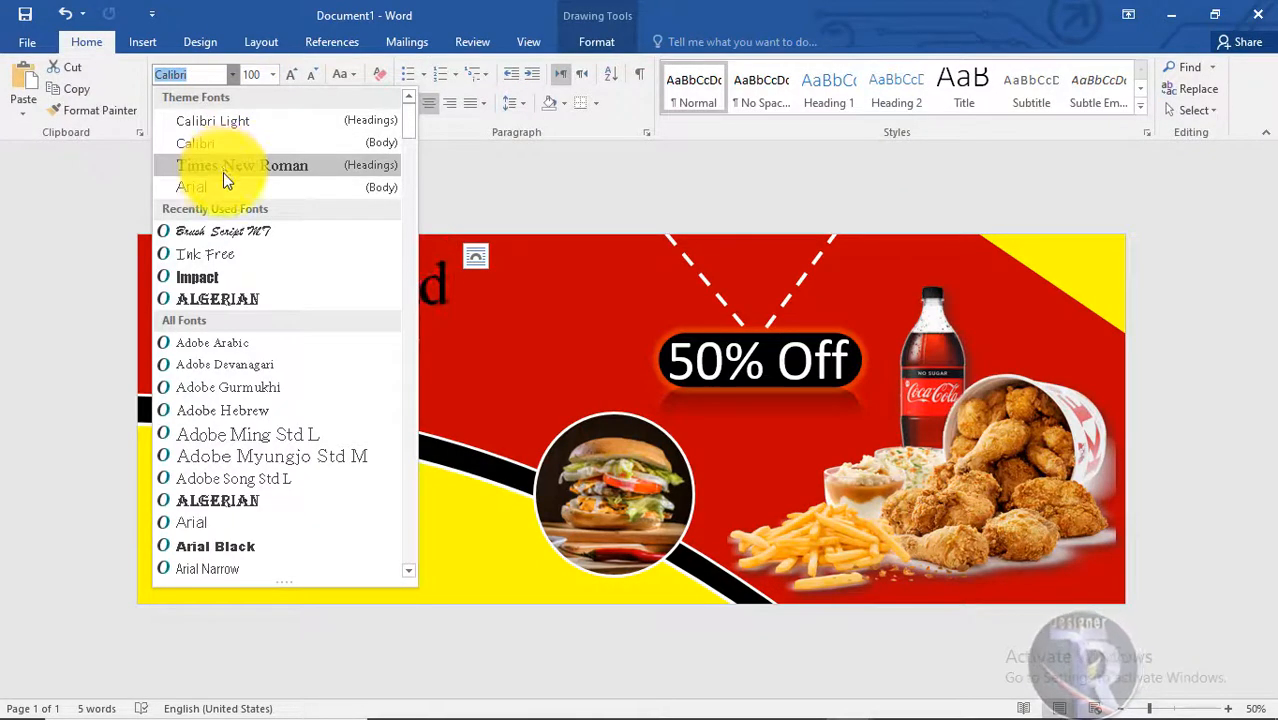
click(223, 170)
click(597, 42)
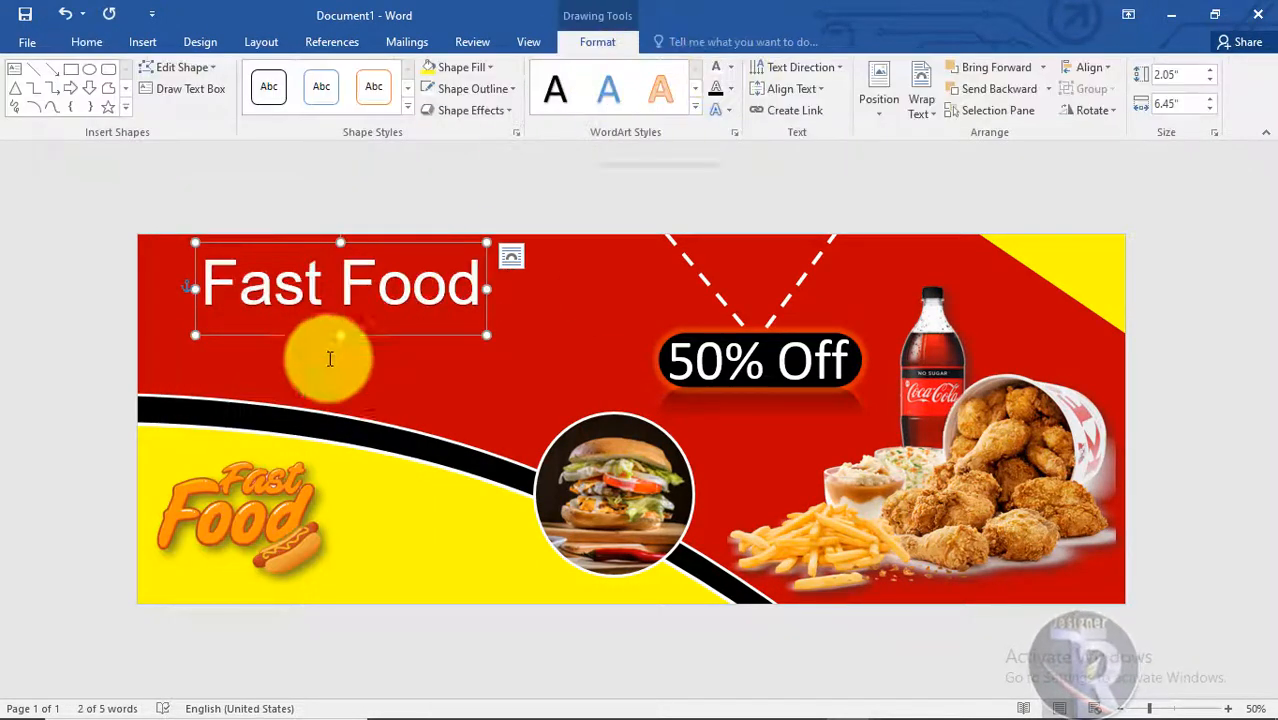
Set the "Shop" text in Brush Script MT at 110 pt and position it directly under "Fast Food"
click(339, 372)
mouse_move(314, 389)
mouse_down()
mouse_move(340, 331)
mouse_move(304, 309)
mouse_move(342, 305)
mouse_up()
click(88, 42)
click(232, 75)
click(250, 236)
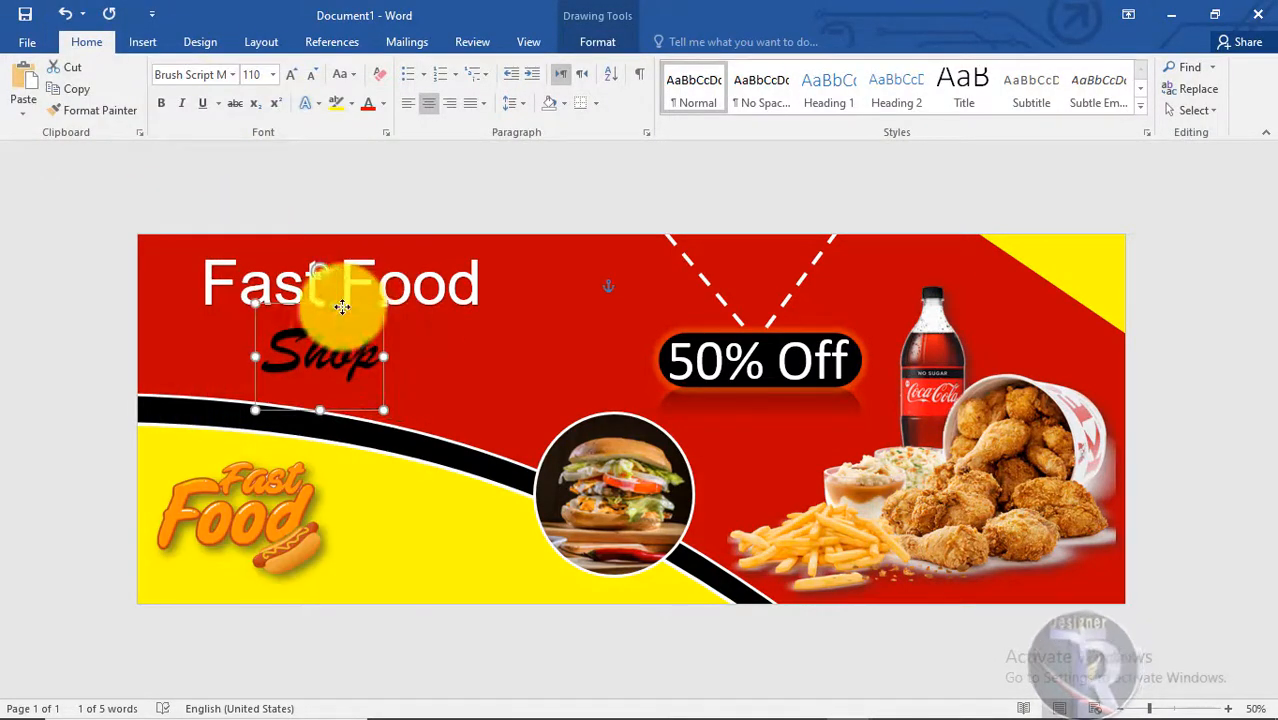
Color the "Shop" text yellow
click(626, 41)
click(730, 67)
click(755, 231)
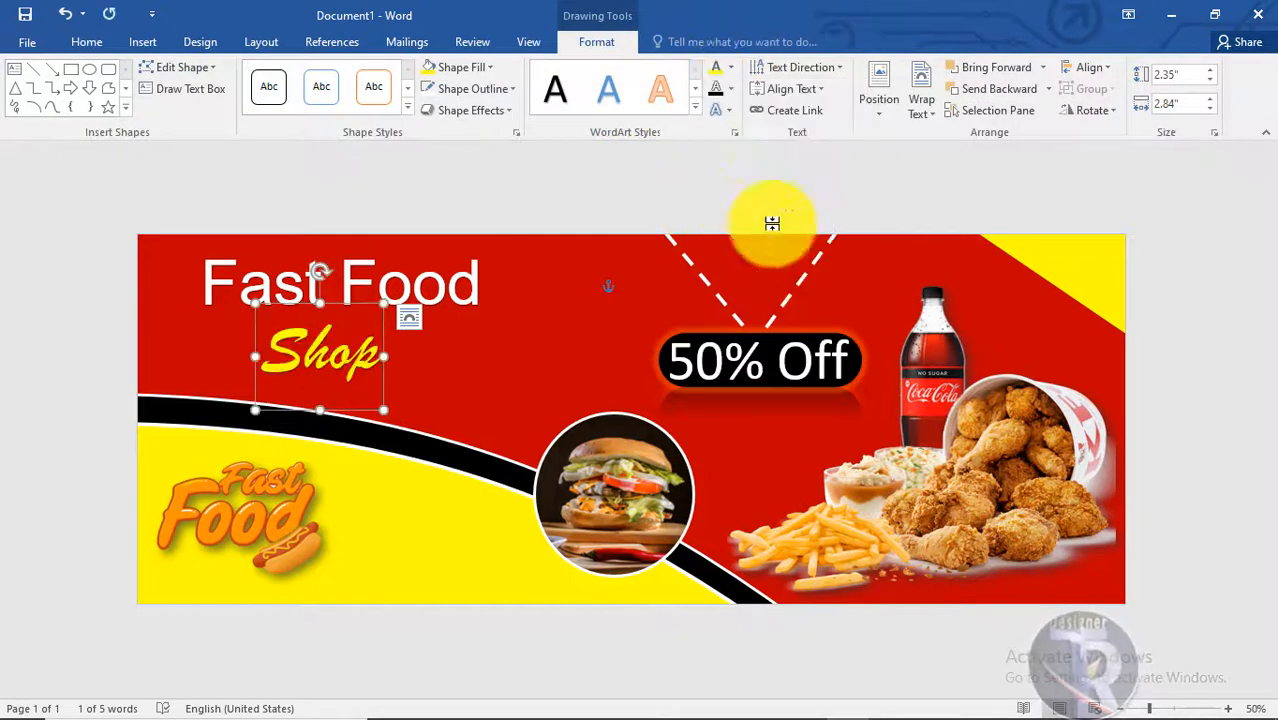
click(479, 330)
Draw a text box about 2.71 by 2.9 inches above the burger circle and generate random sample text in it
click(142, 41)
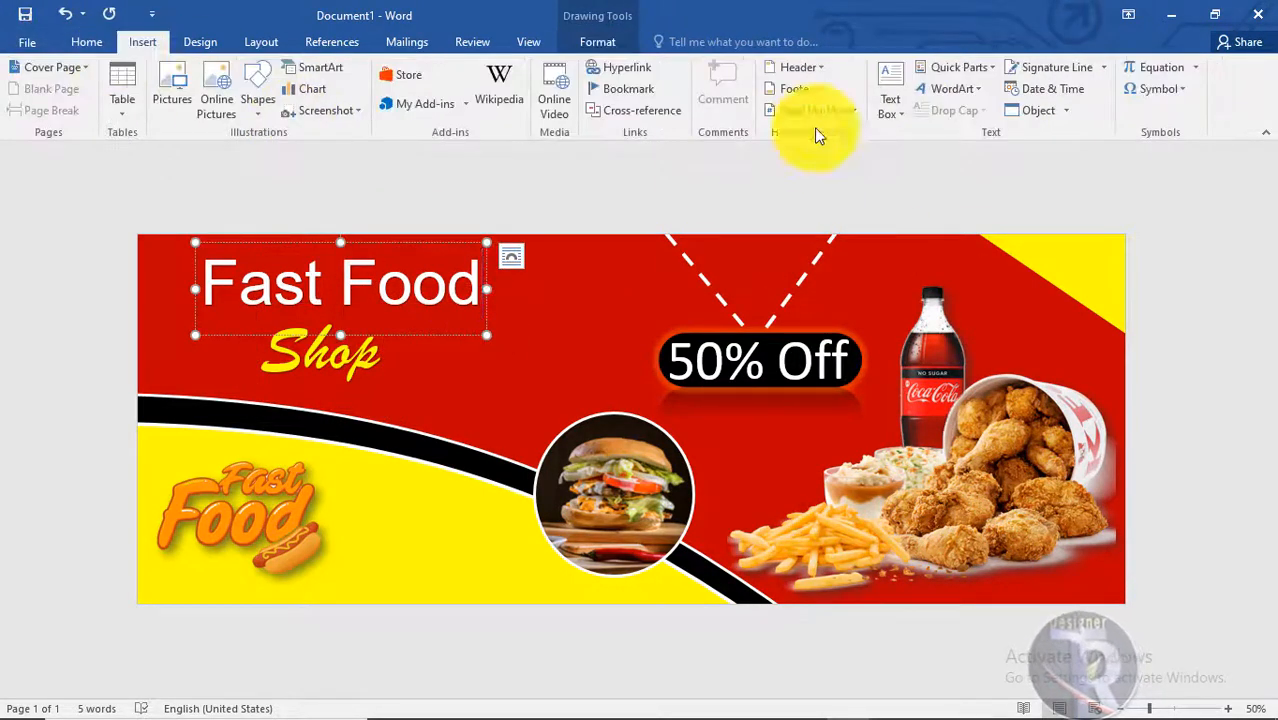
click(890, 100)
click(922, 157)
drag(519, 279, 642, 410)
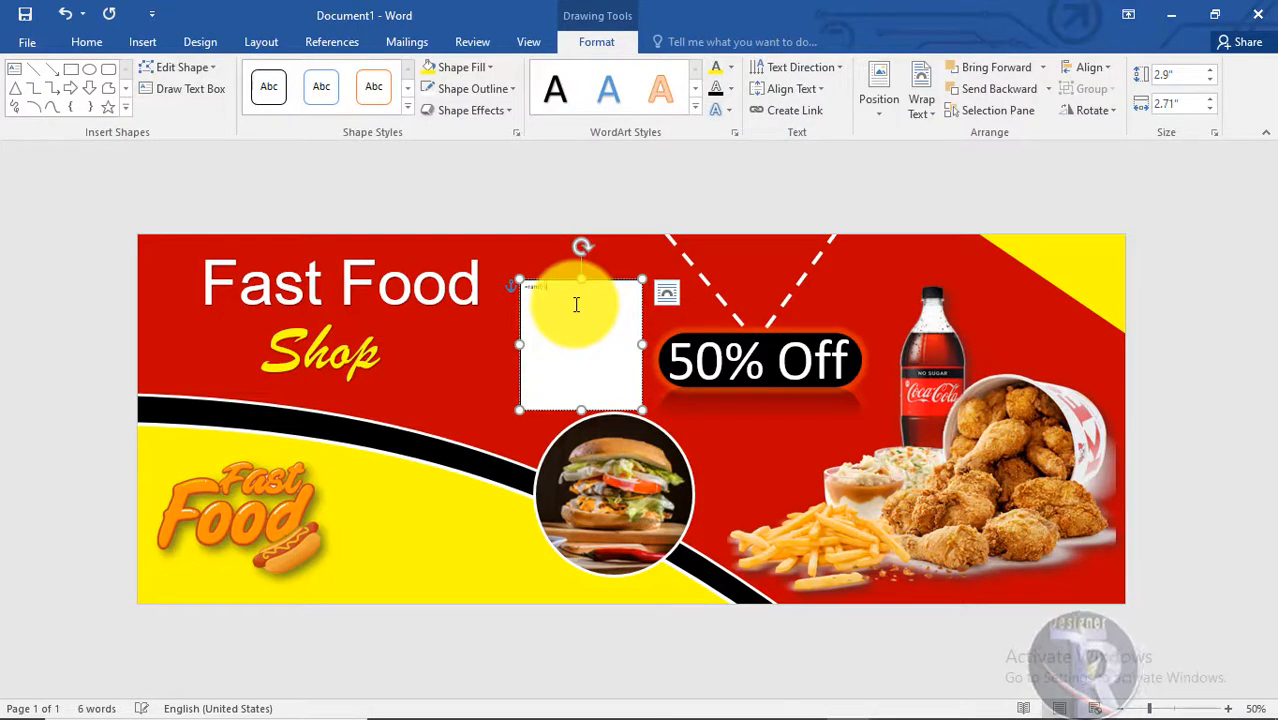
Remove the sample text box's fill and outline and shift it slightly toward the "Fast Food" title
click(477, 70)
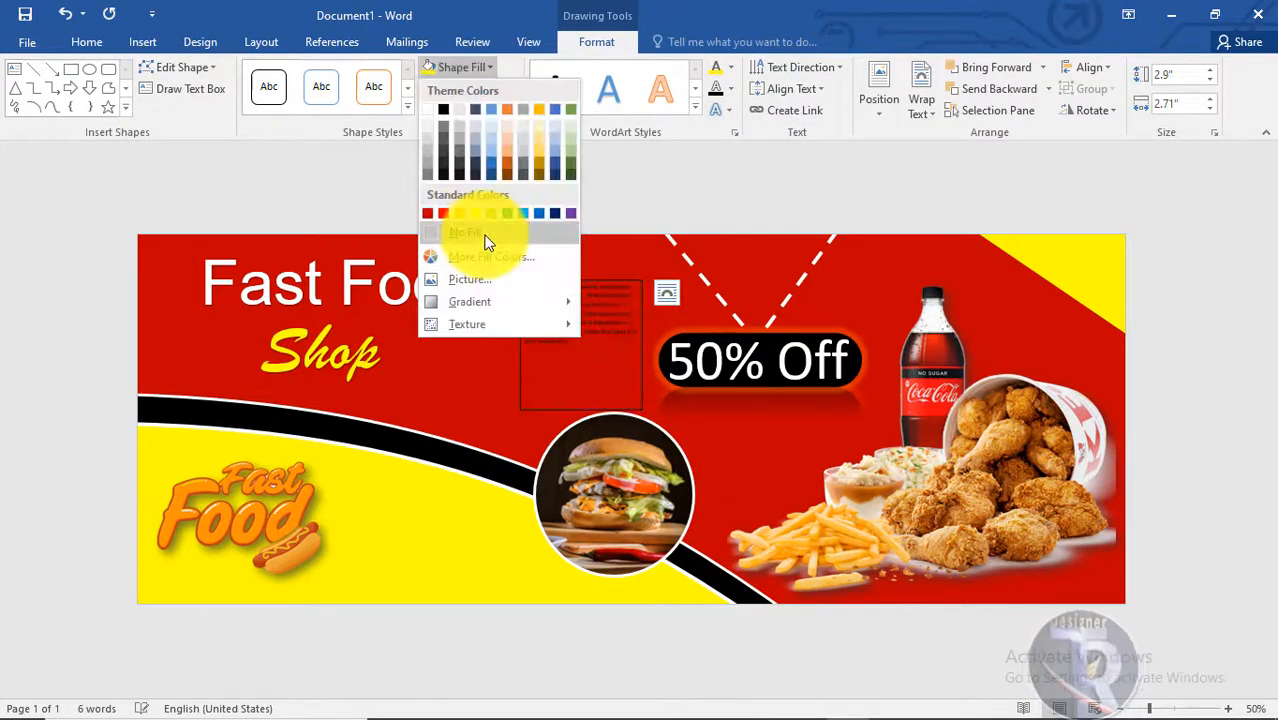
click(480, 250)
click(472, 88)
click(478, 253)
drag(598, 285, 575, 269)
Enlarge the sample text to 20 pt and center it in its box
click(88, 42)
click(294, 80)
click(294, 80)
click(294, 80)
click(294, 80)
click(294, 80)
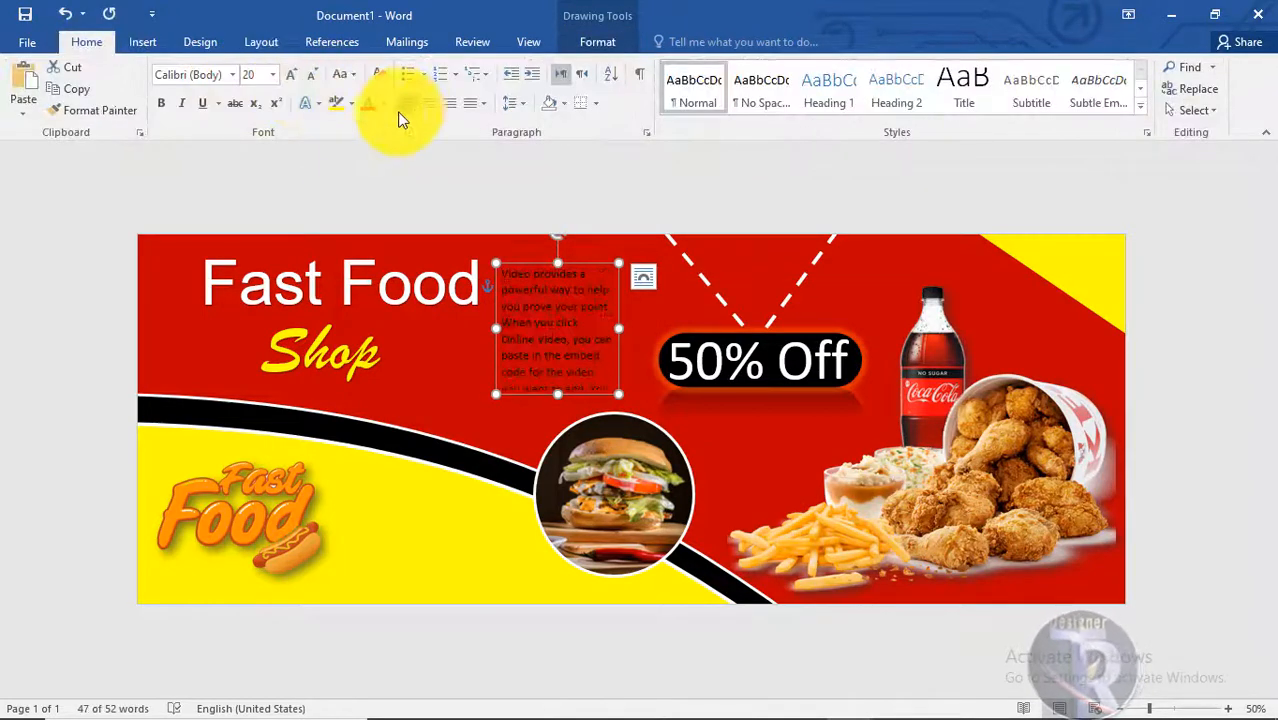
click(432, 104)
Resize the sample text box, reduce its text to 16 pt and move it beside "Shop", just above the burger circle
drag(496, 263, 491, 246)
mouse_move(556, 394)
mouse_down()
mouse_move(557, 423)
mouse_move(556, 387)
mouse_up()
click(314, 77)
click(314, 77)
drag(570, 248, 555, 296)
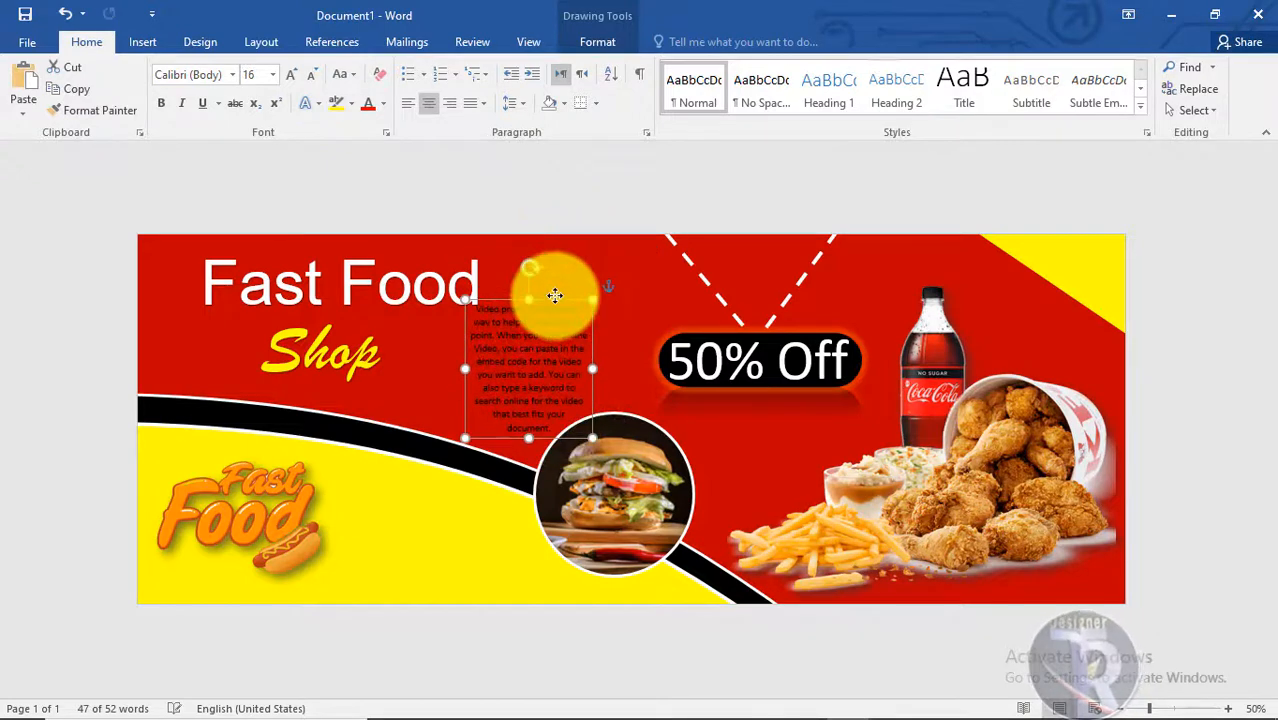
Make the sample text white and left-aligned, and shift its box slightly up, away from the "Fast Food" title
click(597, 41)
click(730, 67)
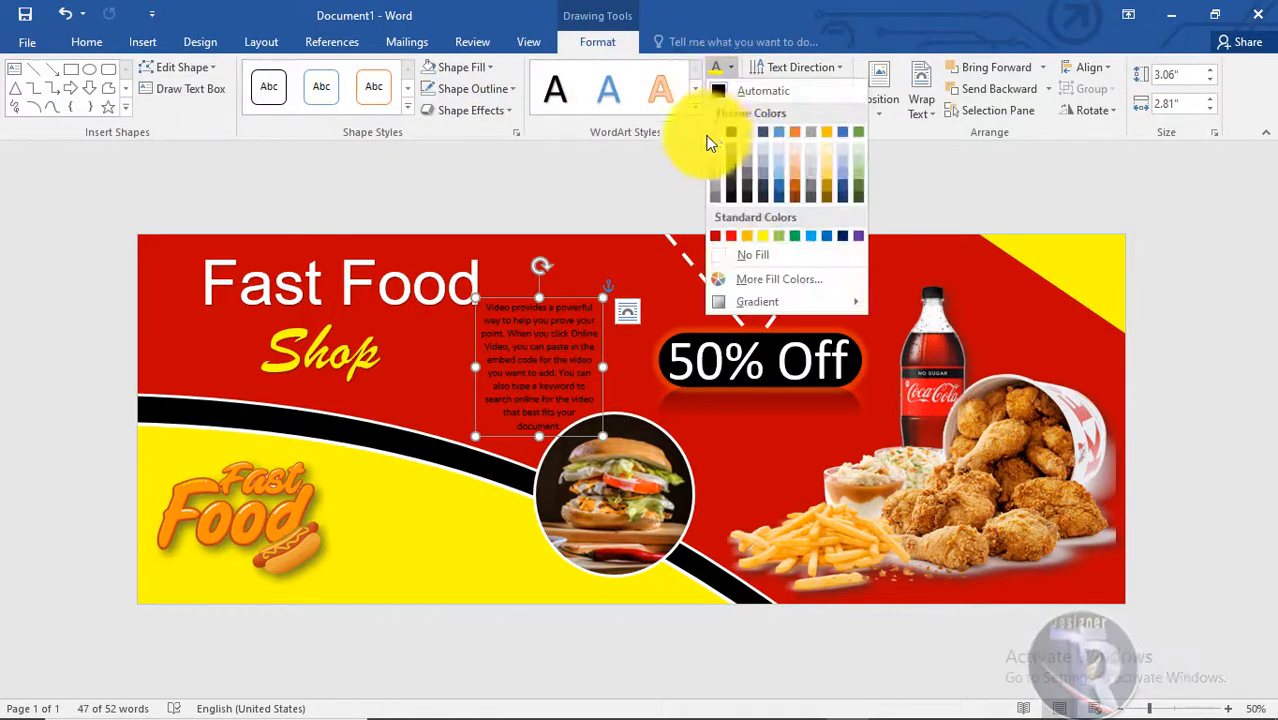
click(716, 129)
mouse_move(578, 300)
mouse_down()
mouse_move(540, 300)
mouse_move(567, 290)
mouse_up()
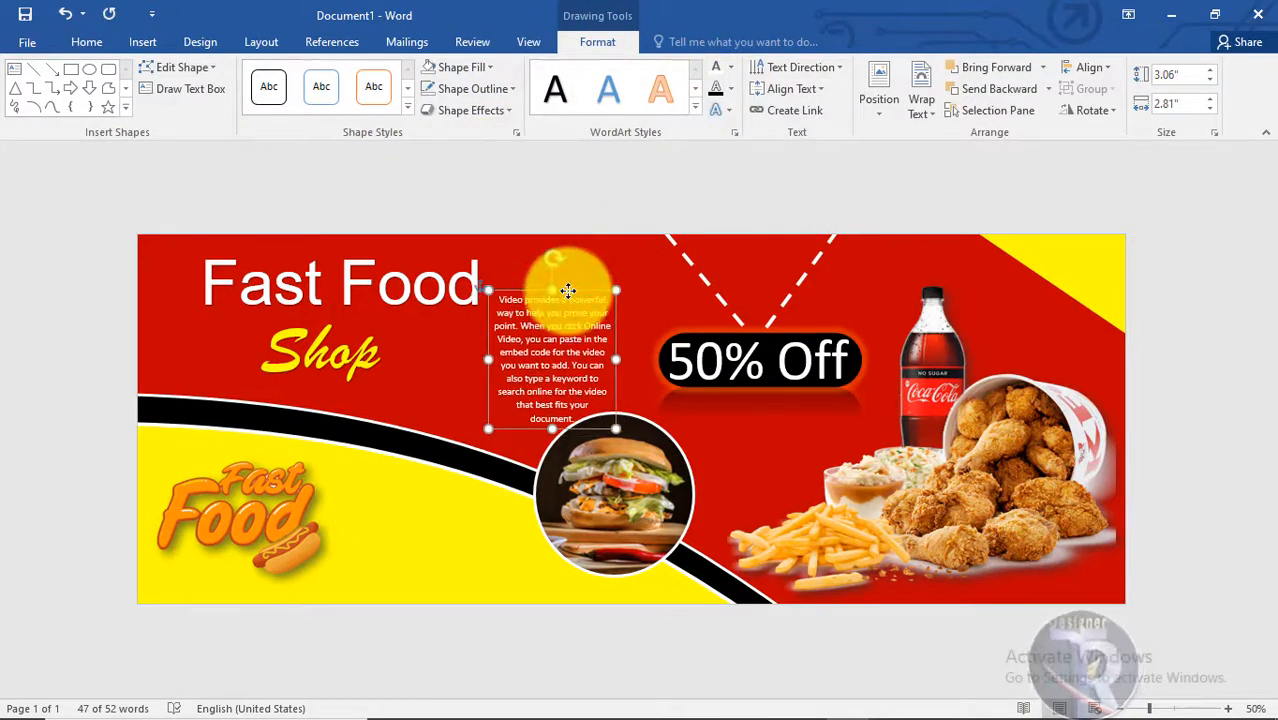
click(86, 41)
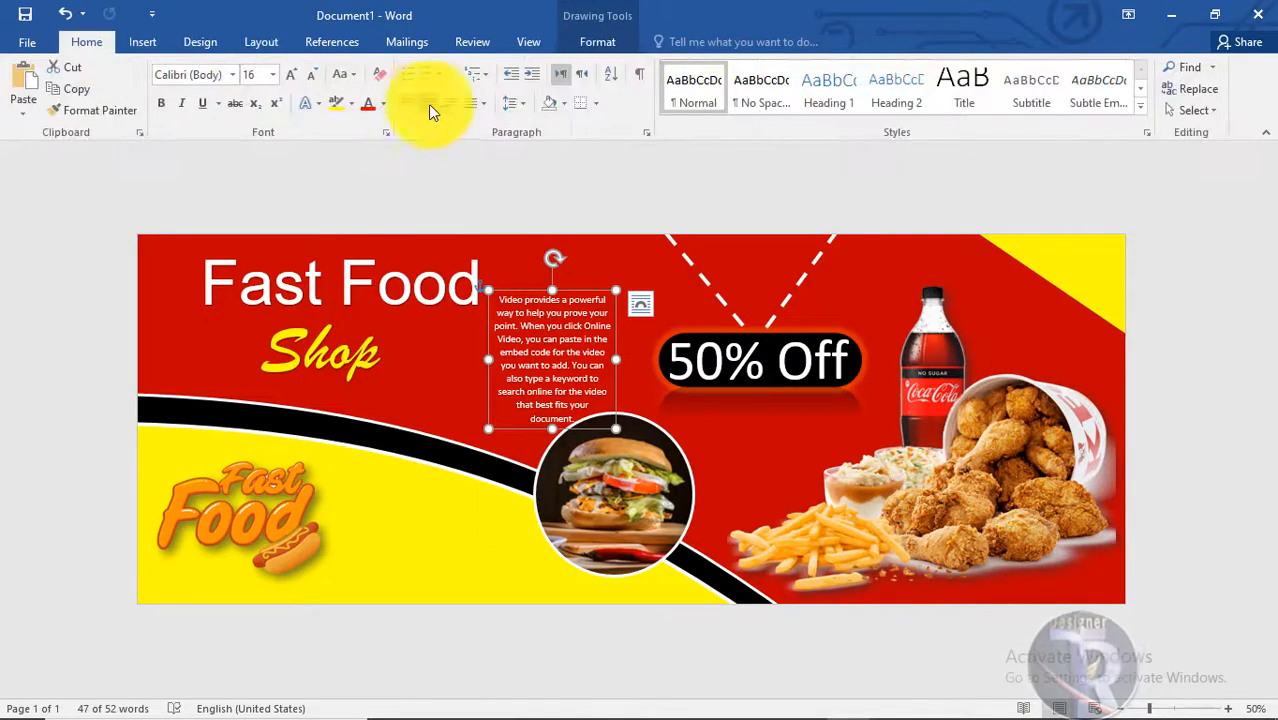
drag(589, 292, 597, 285)
click(548, 562)
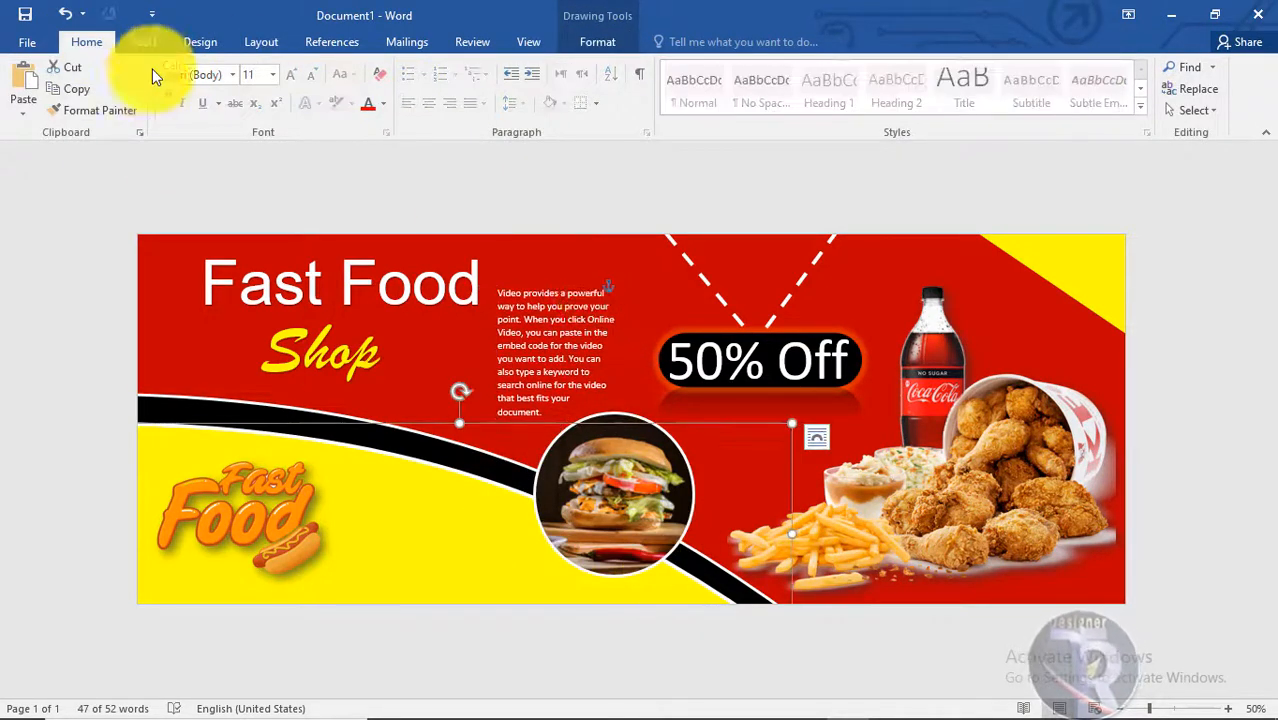
Insert the "icons" picture from the icons png folder, set it in front of text and place it beside the Fast Food logo
click(145, 42)
click(179, 96)
double_click(205, 140)
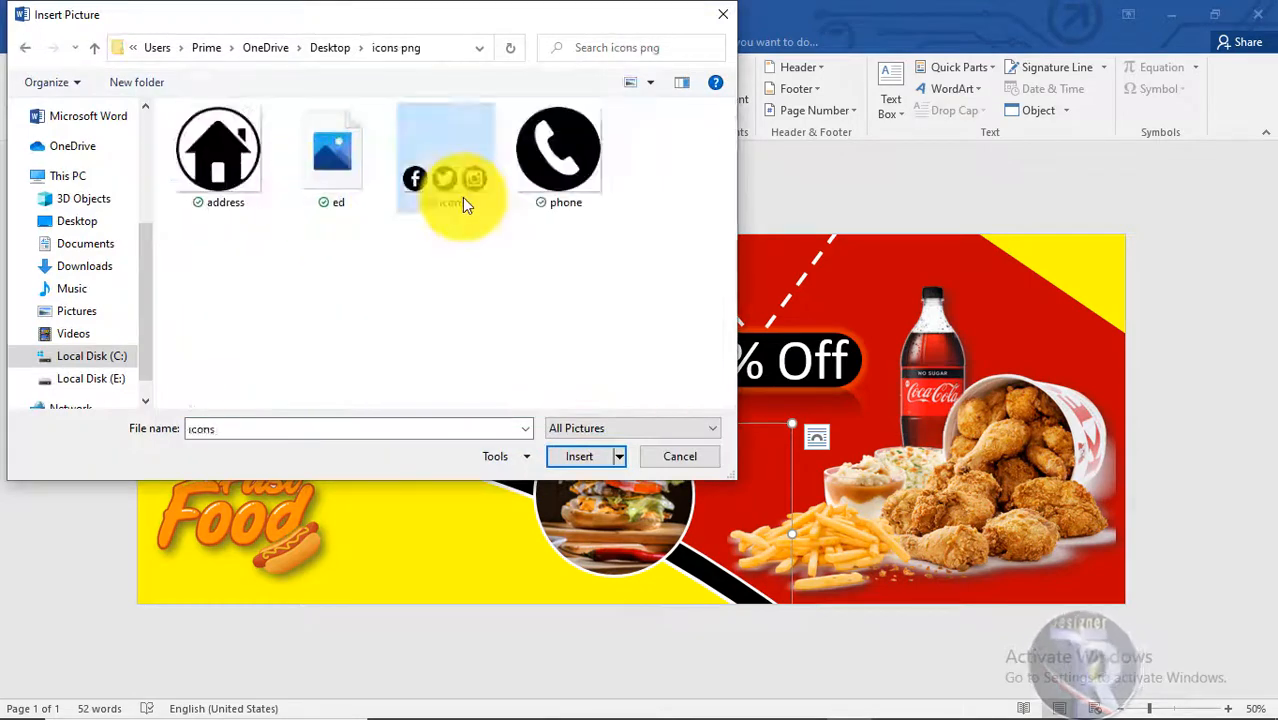
double_click(462, 197)
click(874, 100)
click(910, 290)
drag(780, 314, 501, 571)
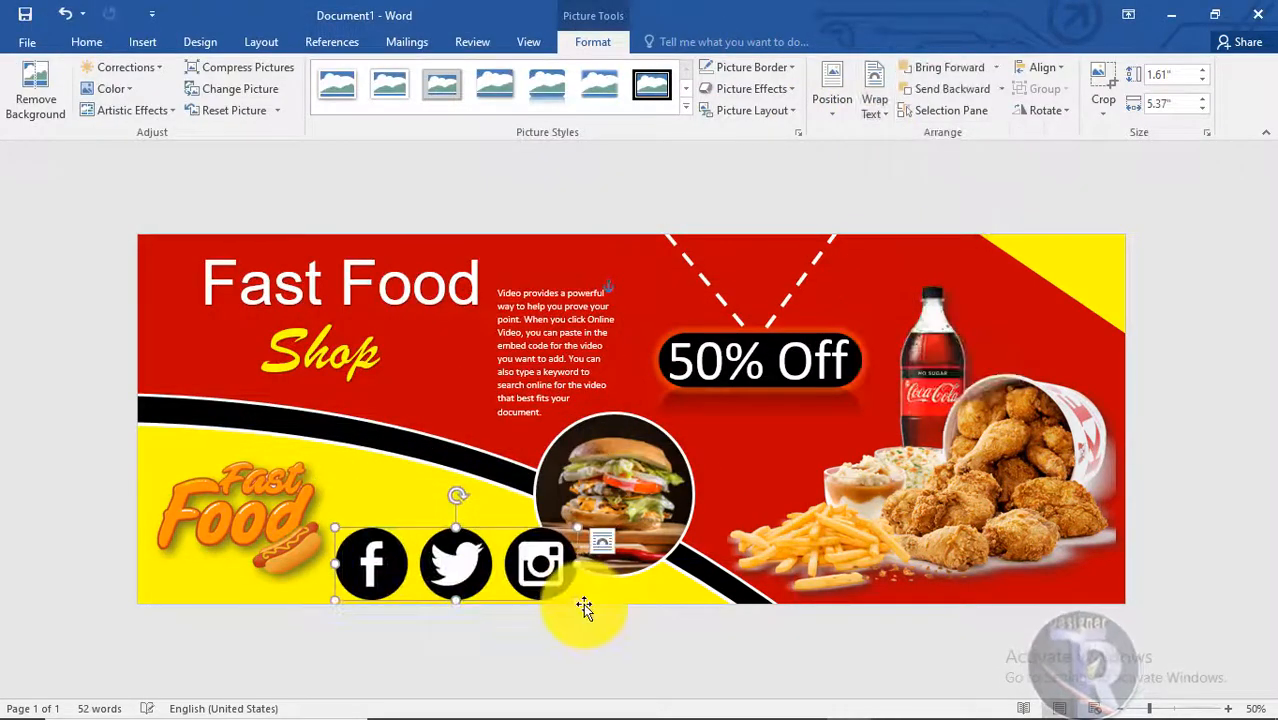
Shrink the social media icons to about 1.16 by 3.88 inches, apply the drop shadow picture style and position them near the banner's lower edge
drag(585, 603, 402, 540)
drag(451, 578, 453, 576)
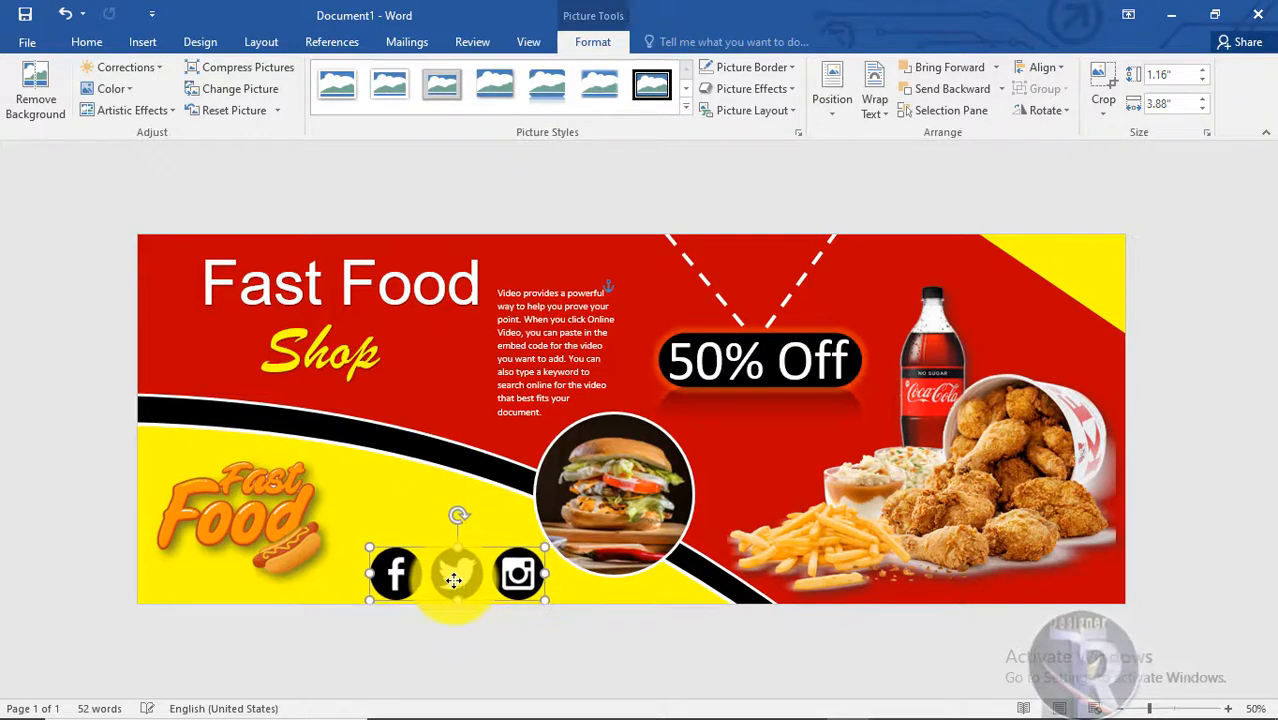
click(655, 624)
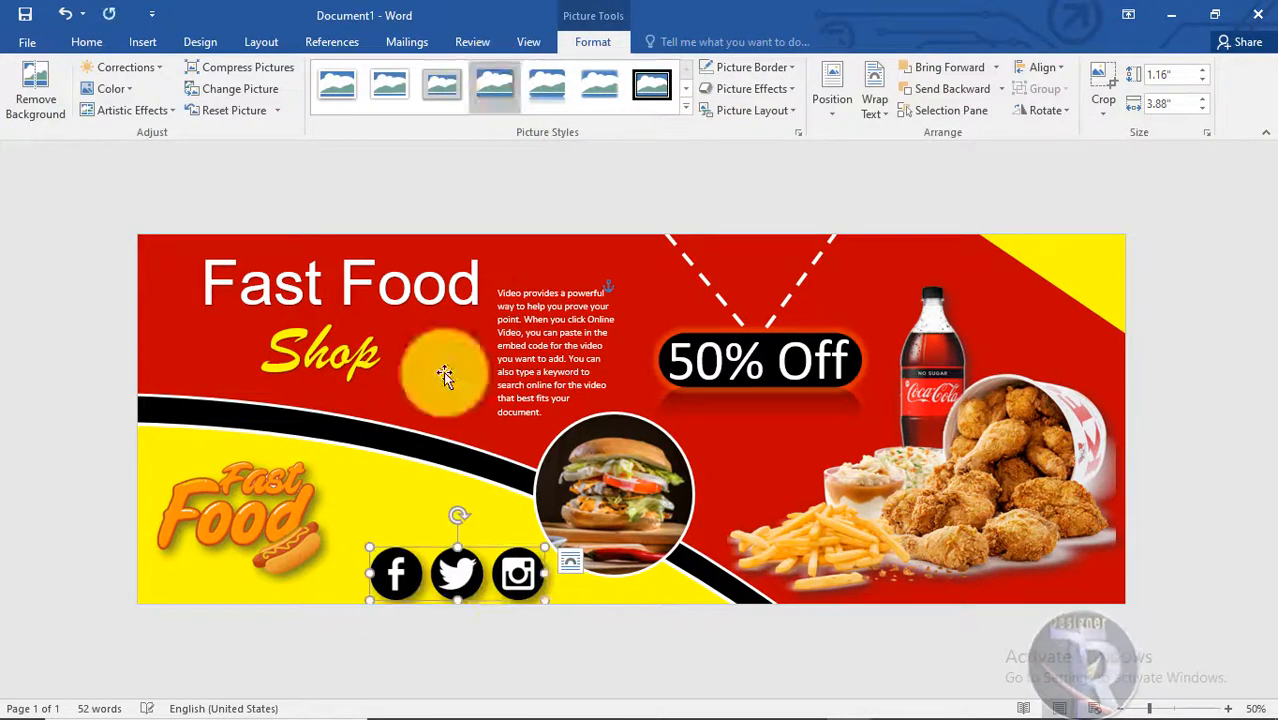
drag(502, 577, 492, 574)
click(476, 505)
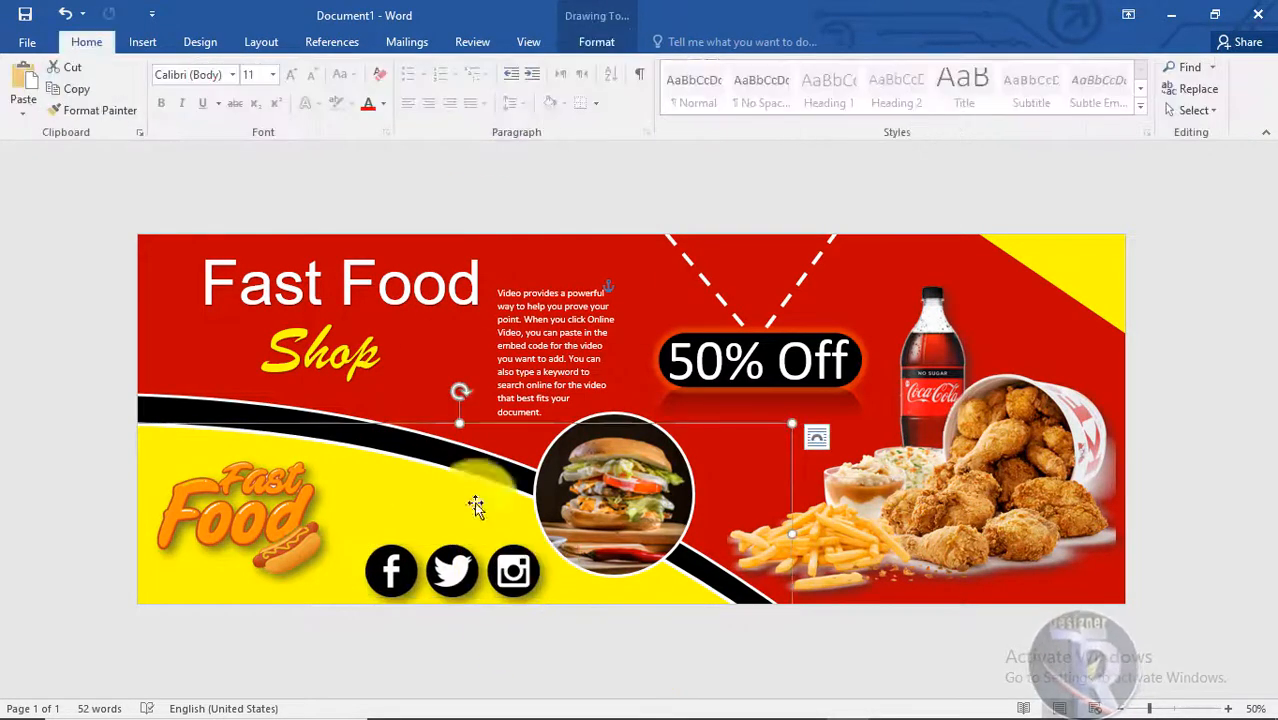
Draw a circle about 1.27 inches wide in the banner's upper-left corner with yellow fill and no outline
click(143, 42)
click(257, 97)
click(333, 158)
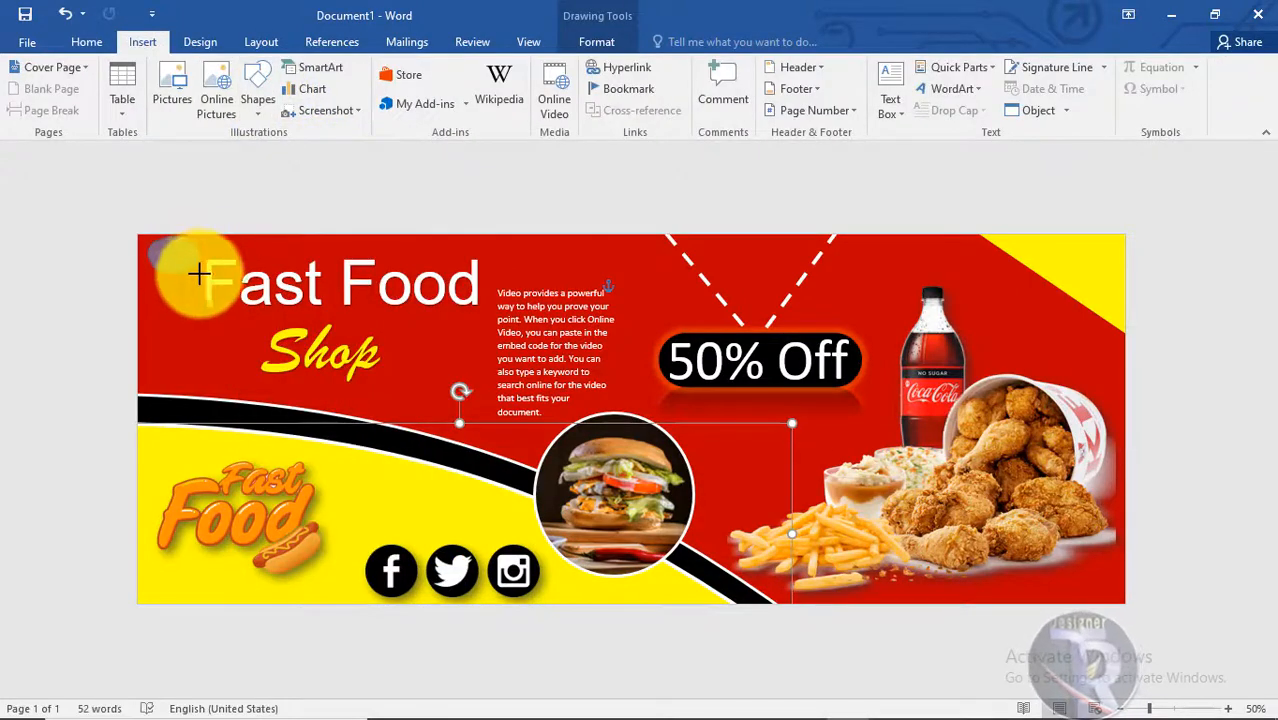
drag(199, 273, 205, 290)
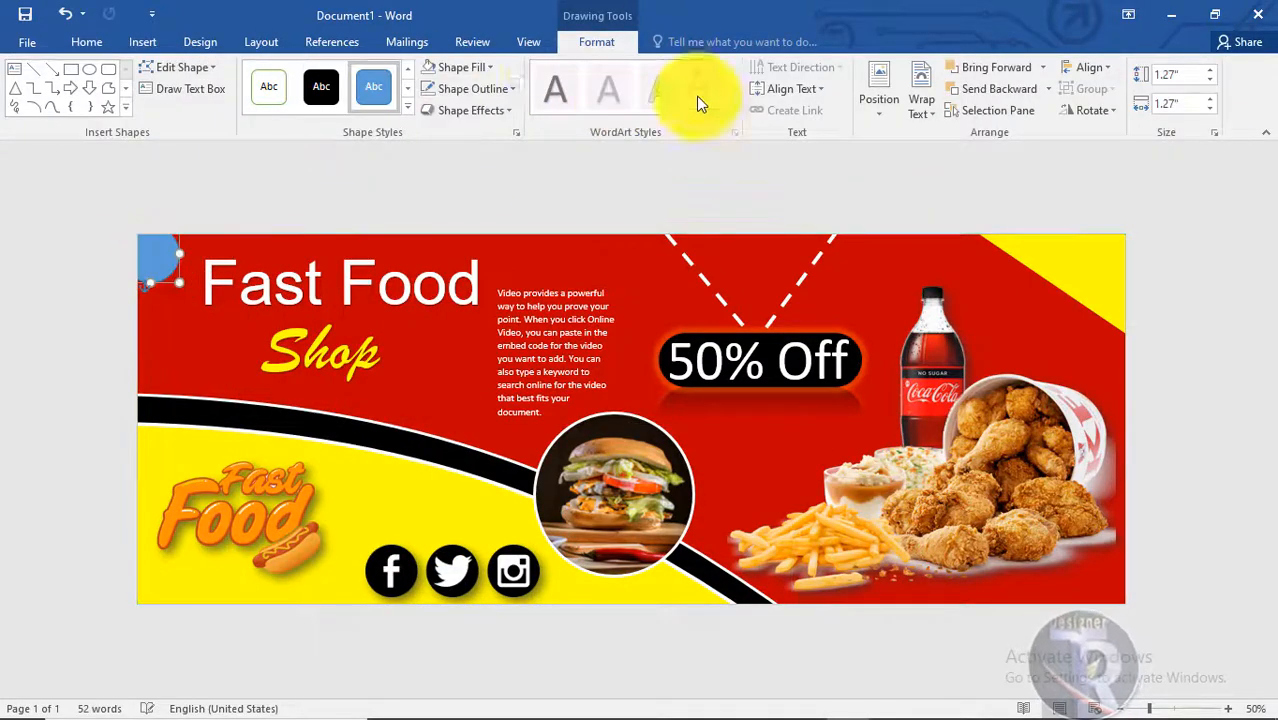
click(492, 68)
click(478, 212)
click(503, 89)
click(467, 252)
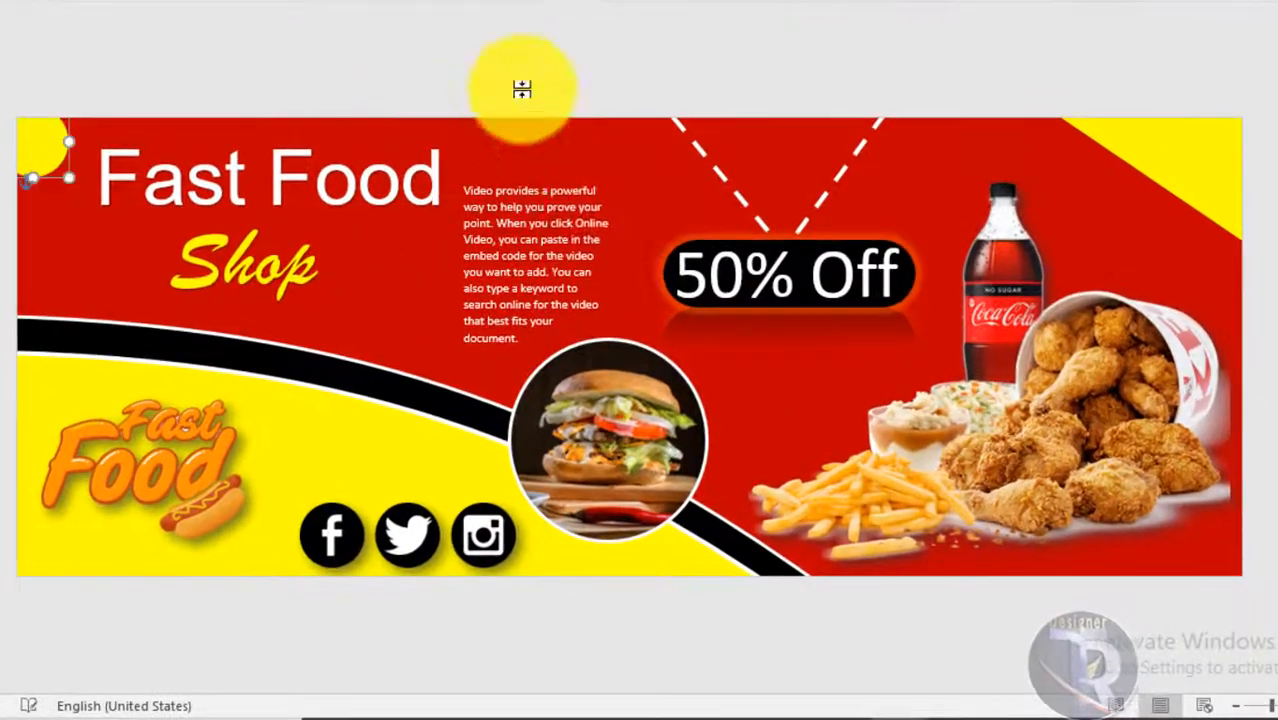
drag(684, 600, 282, 277)
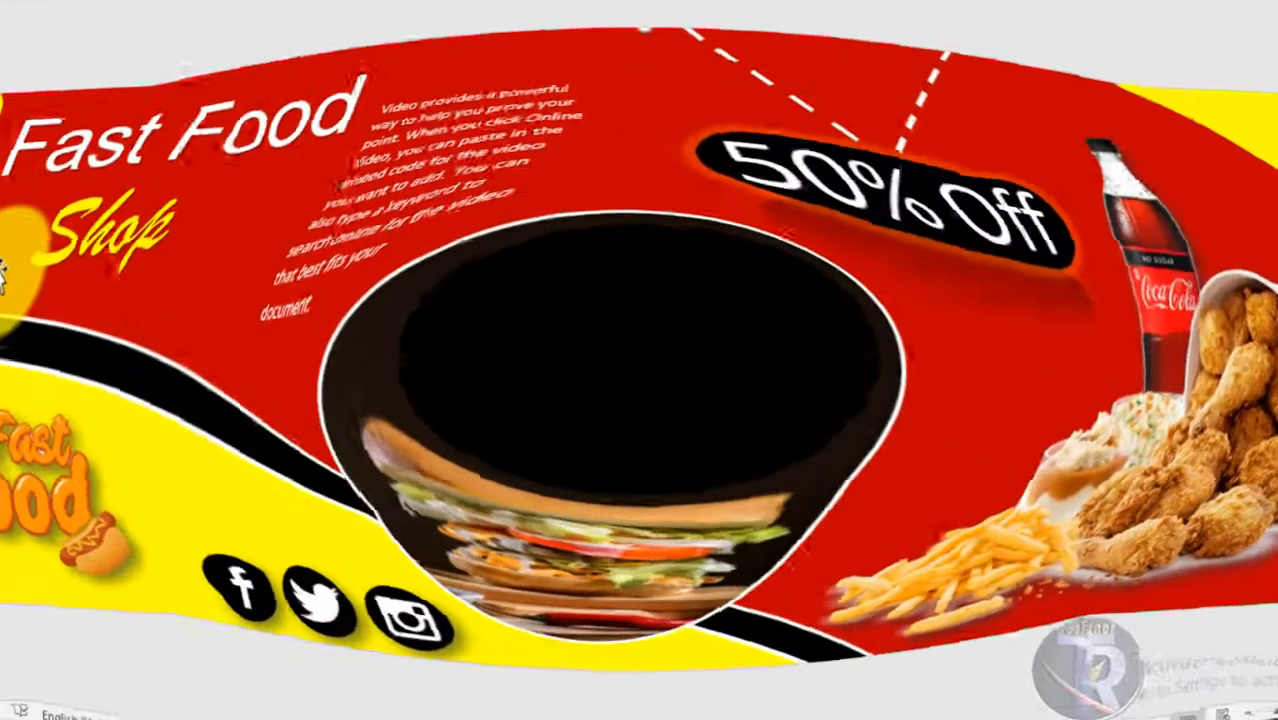